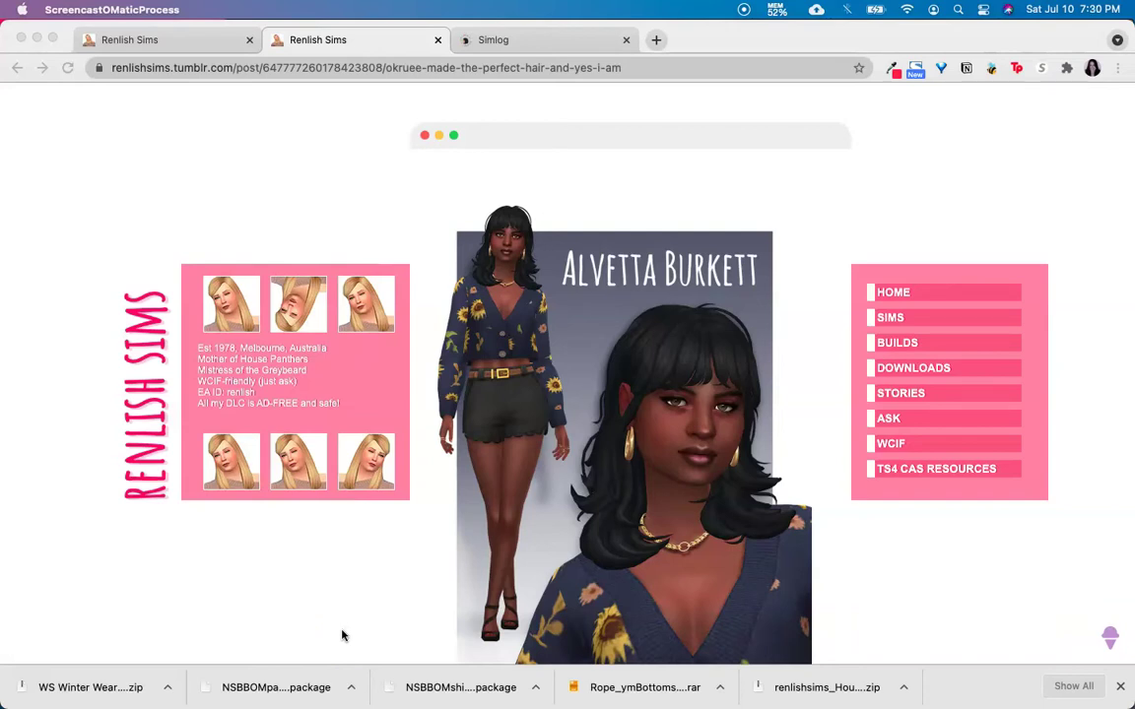
Step: Download renlishsims_Household_Alvetta Burkett.zip from the Sim File Share page linked in the post, and close the download page
scroll(343, 635, down, 5)
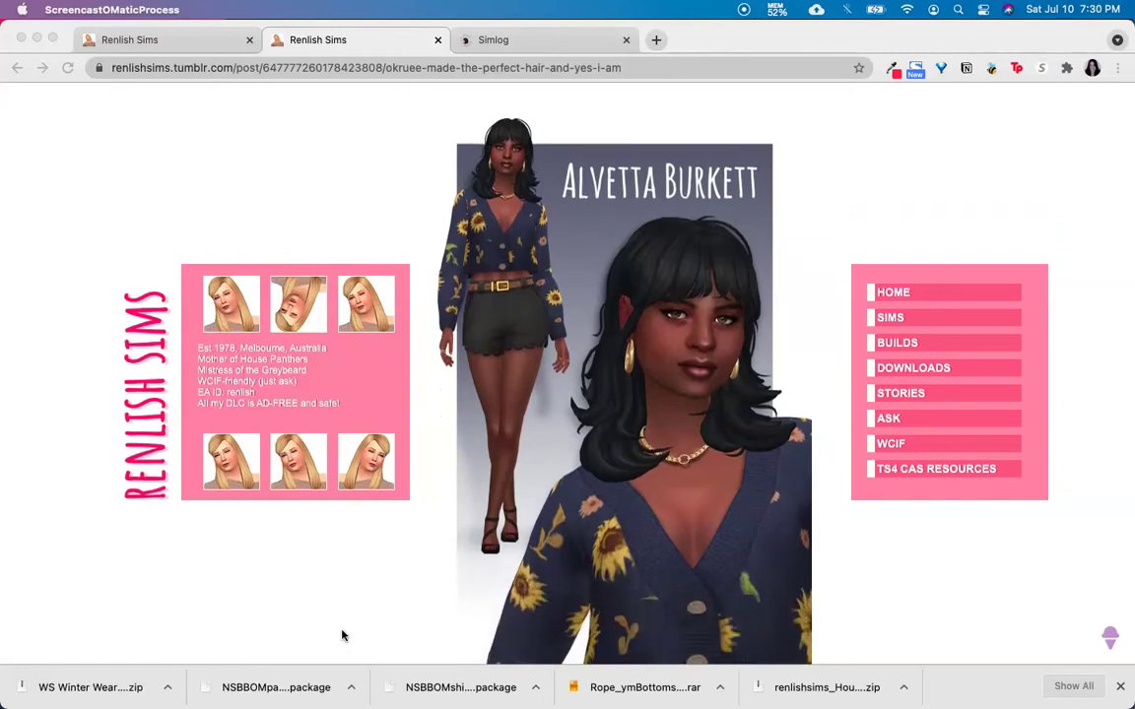
scroll(343, 635, down, 3)
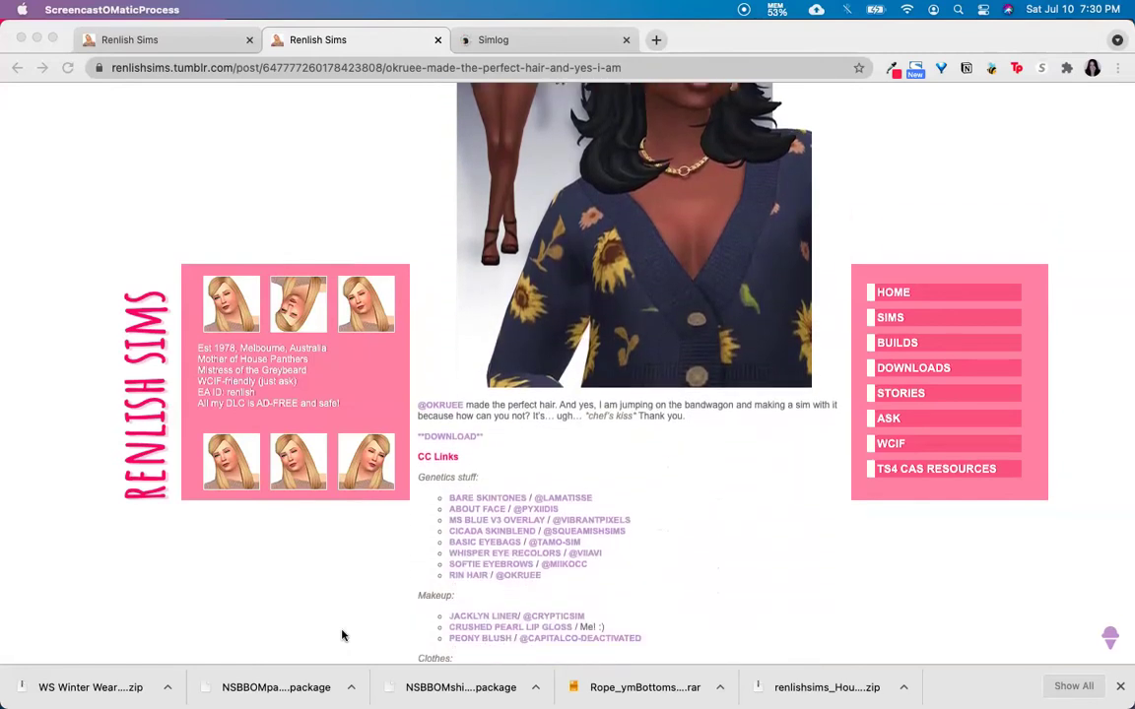
super+click(441, 420)
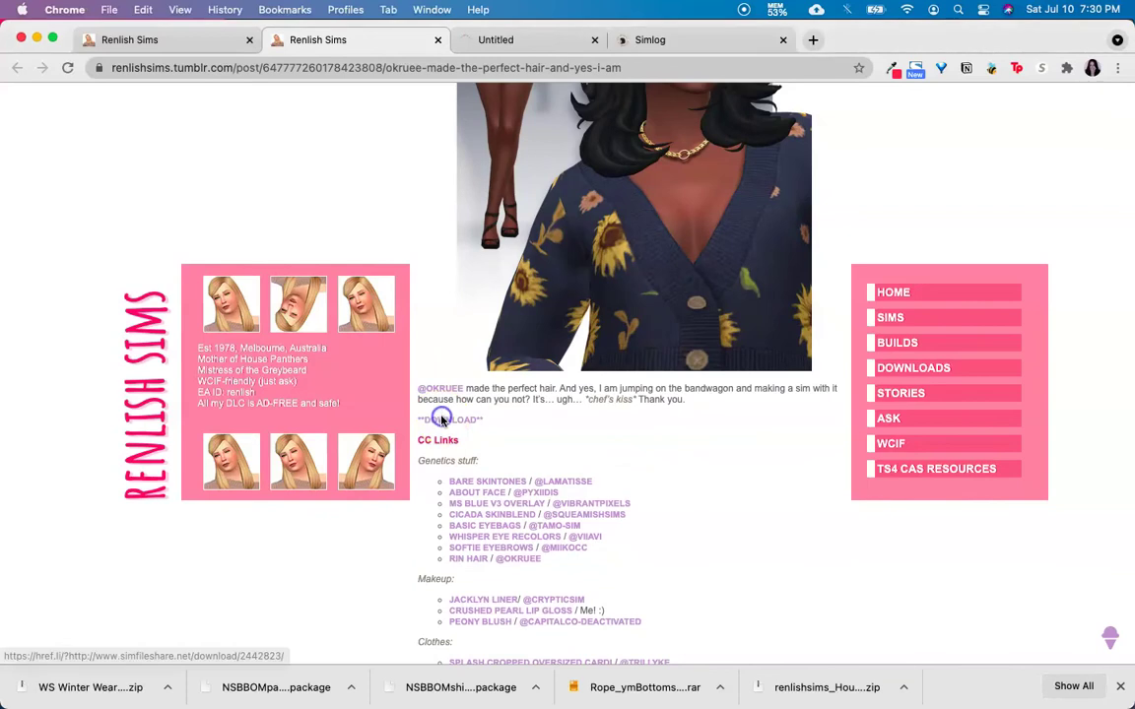
click(537, 40)
click(507, 200)
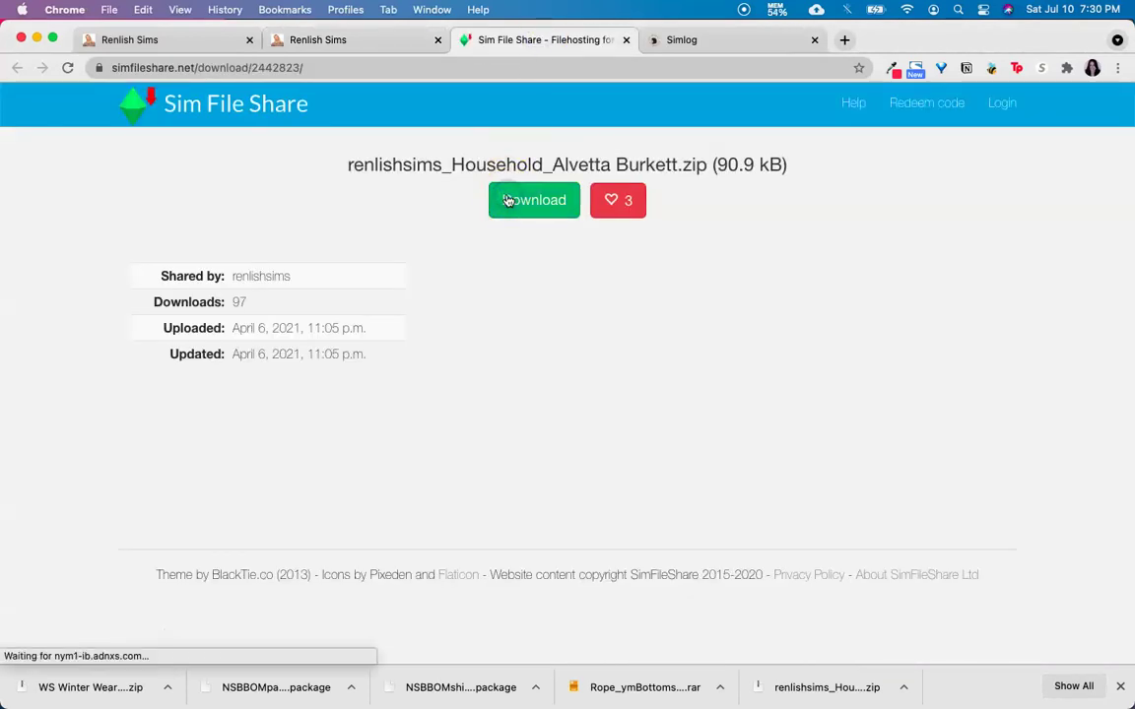
click(626, 41)
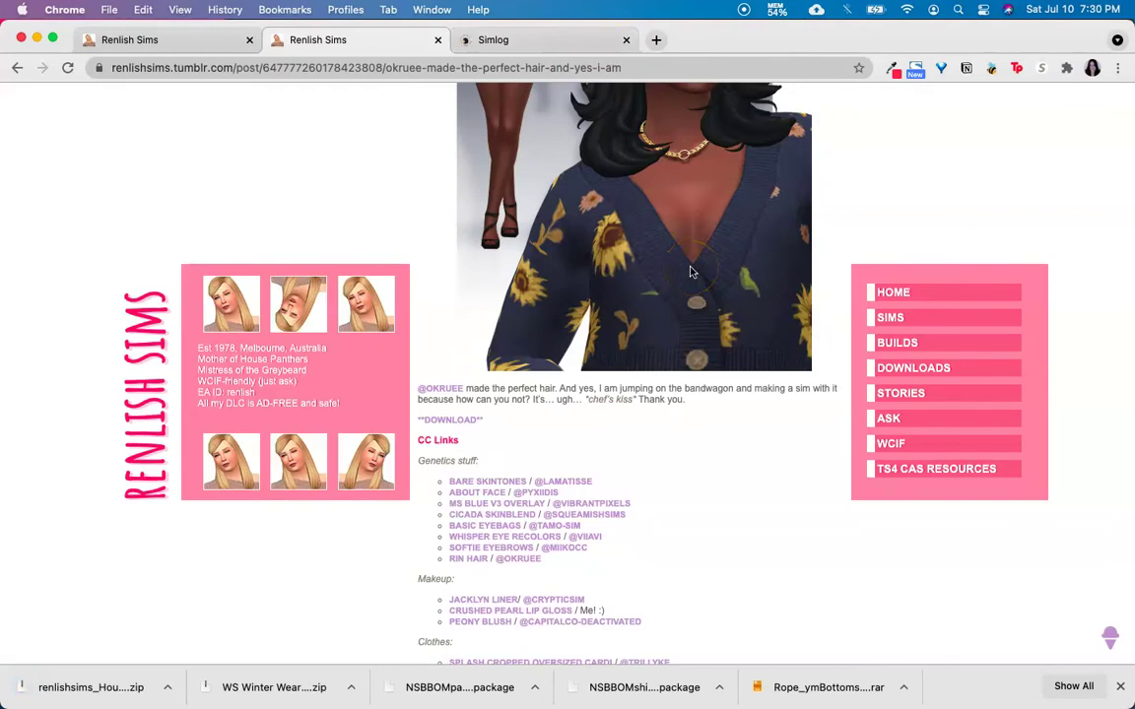
scroll(691, 273, up, 4)
scroll(690, 273, up, 3)
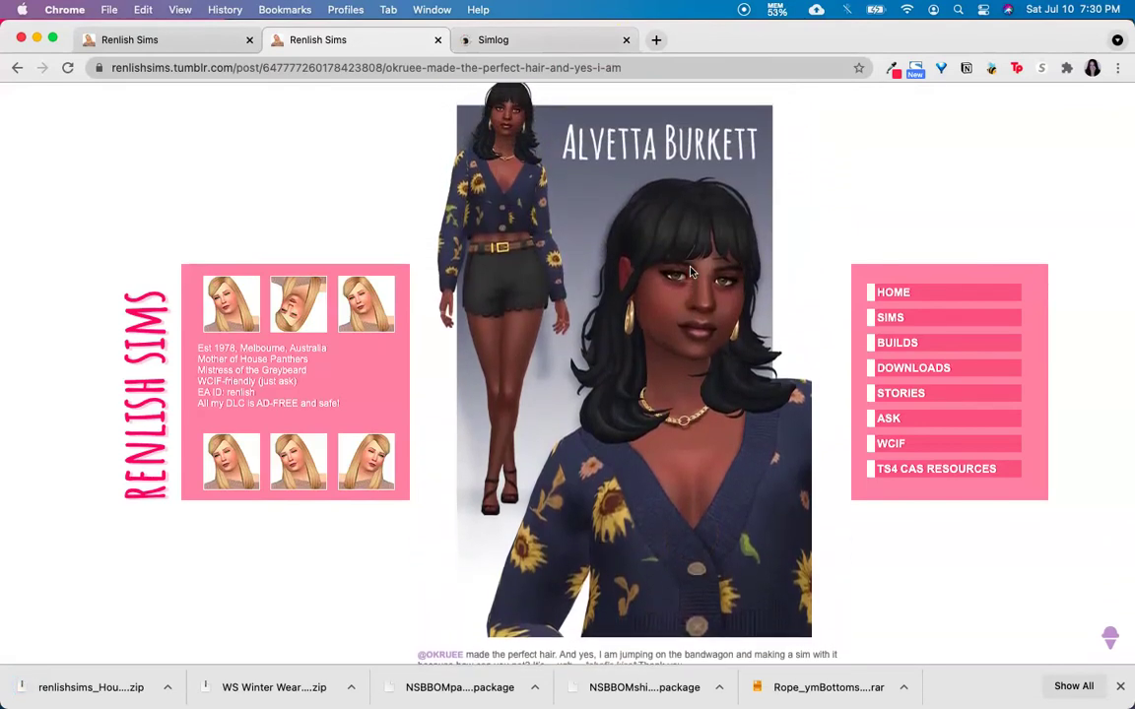
scroll(718, 385, down, 8)
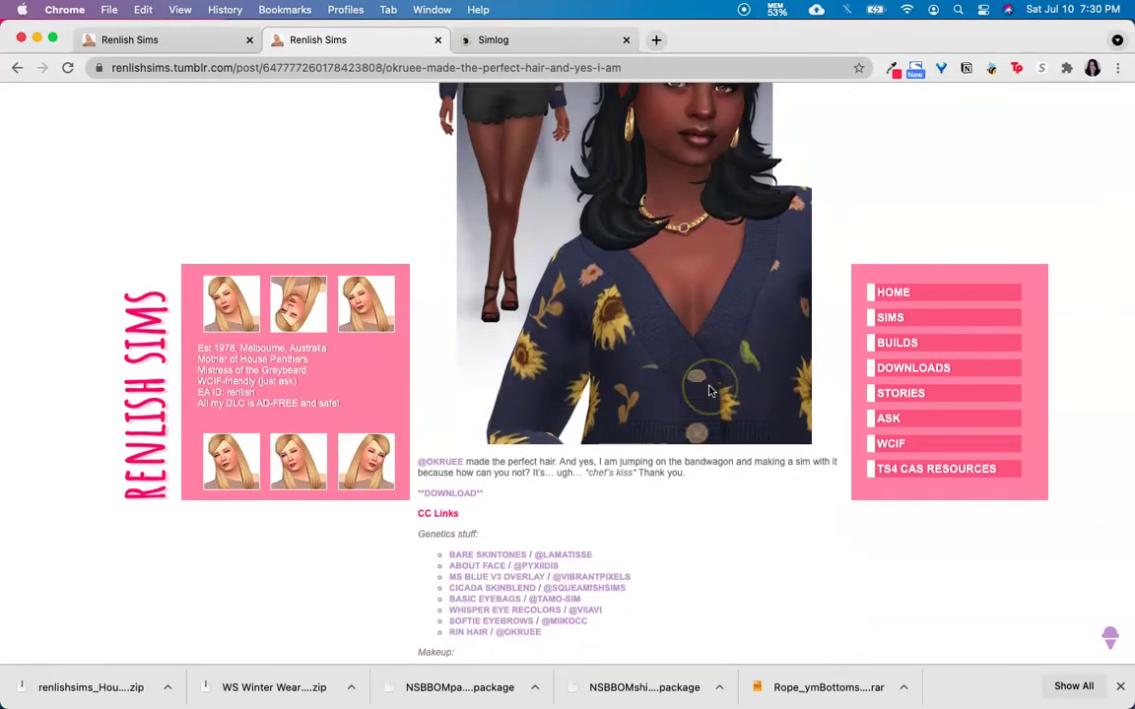
scroll(709, 391, down, 4)
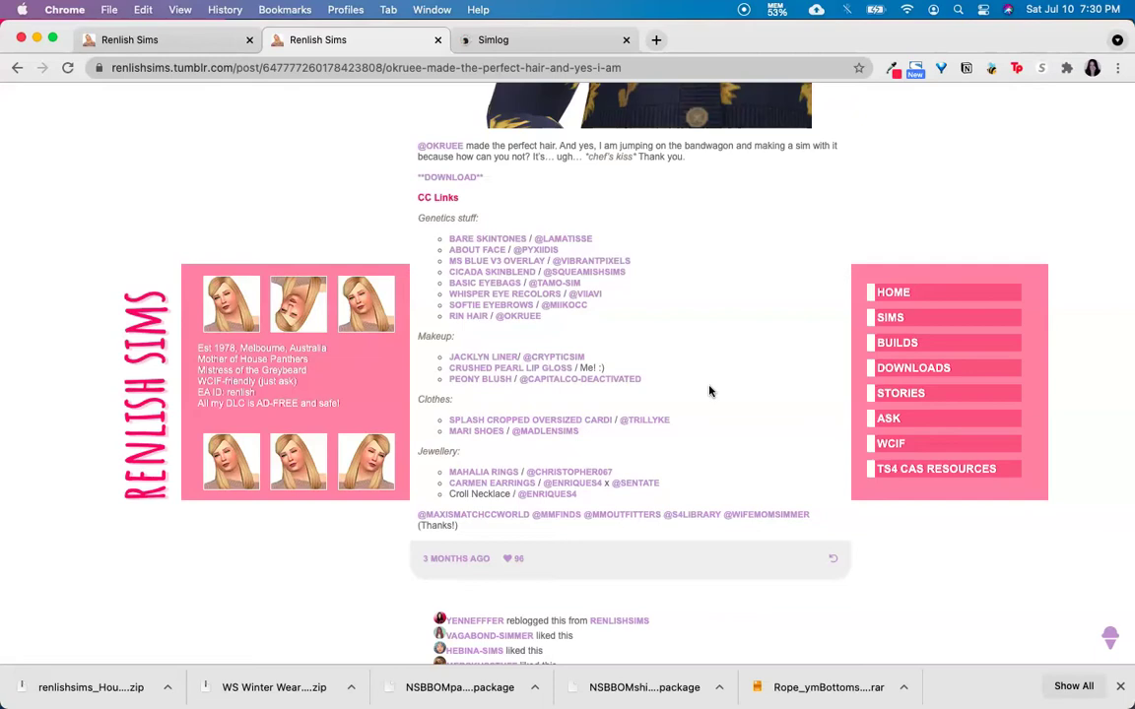
Step: In Finder's Downloads folder, extract renlishsims_Household_Alvetta Burkett.zip and open the extracted folder
mouse_move(226, 678)
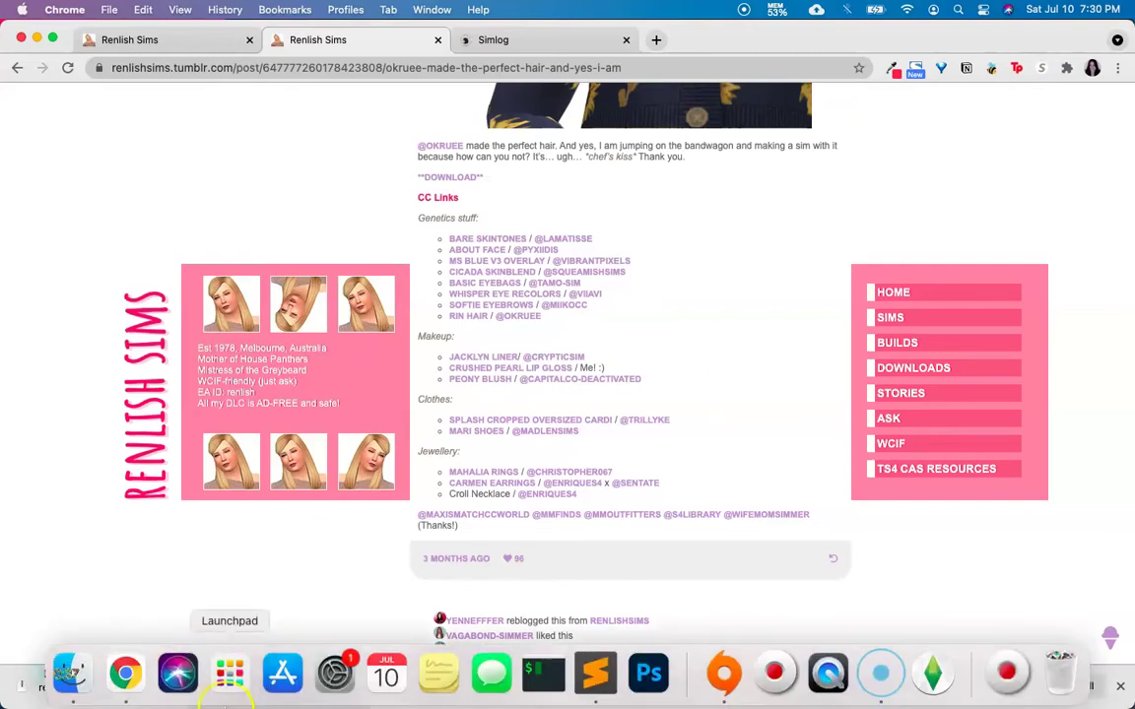
click(72, 676)
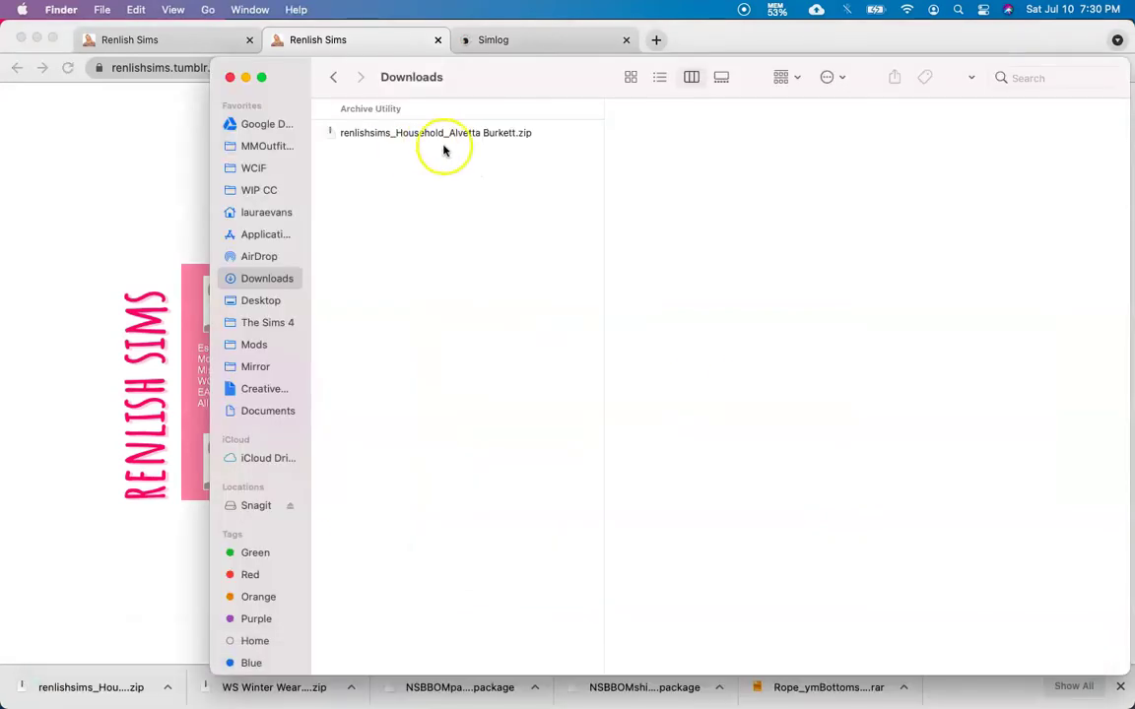
click(470, 153)
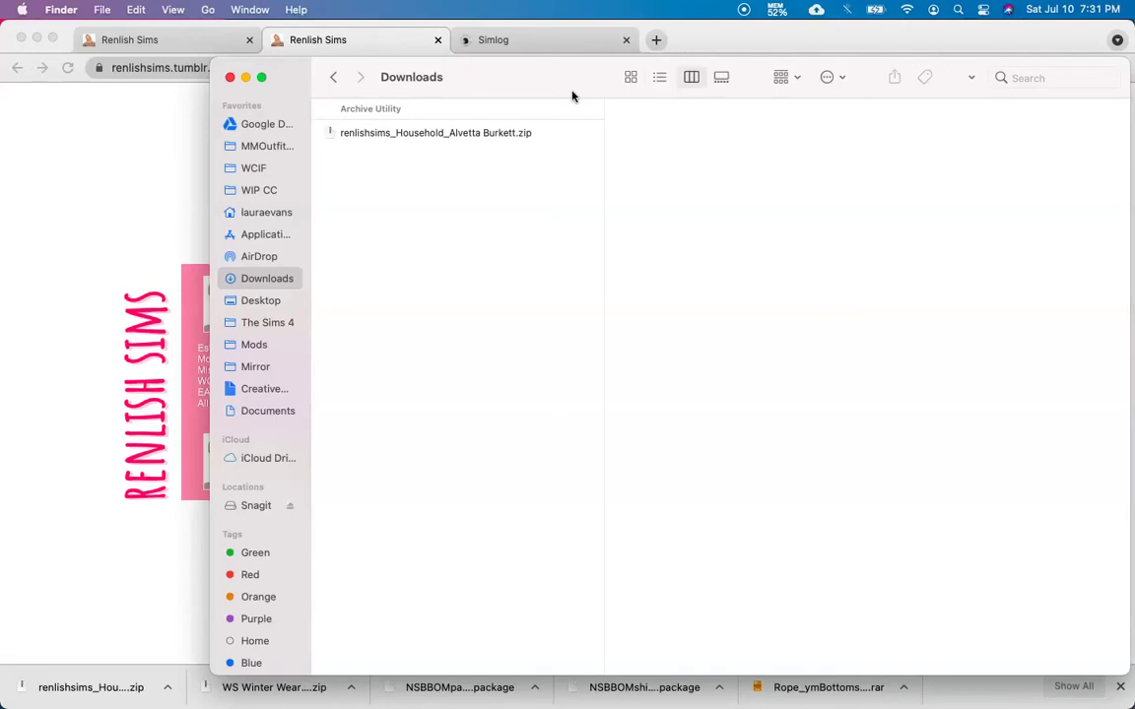
click(479, 131)
click(481, 132)
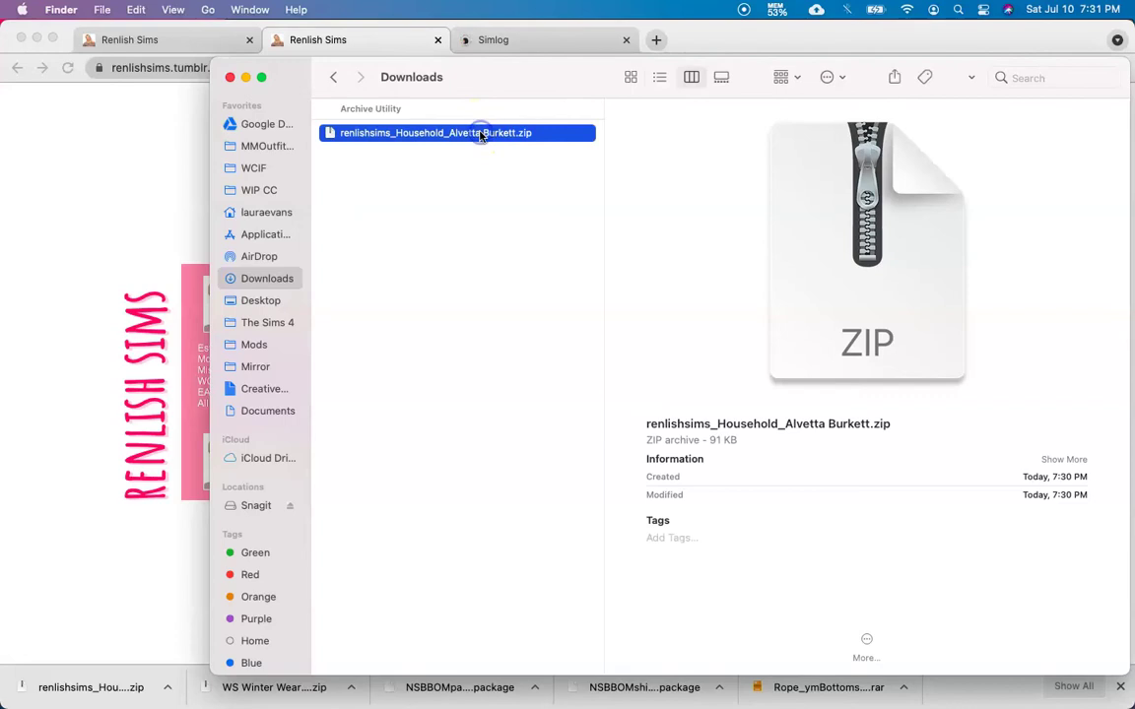
double_click(481, 132)
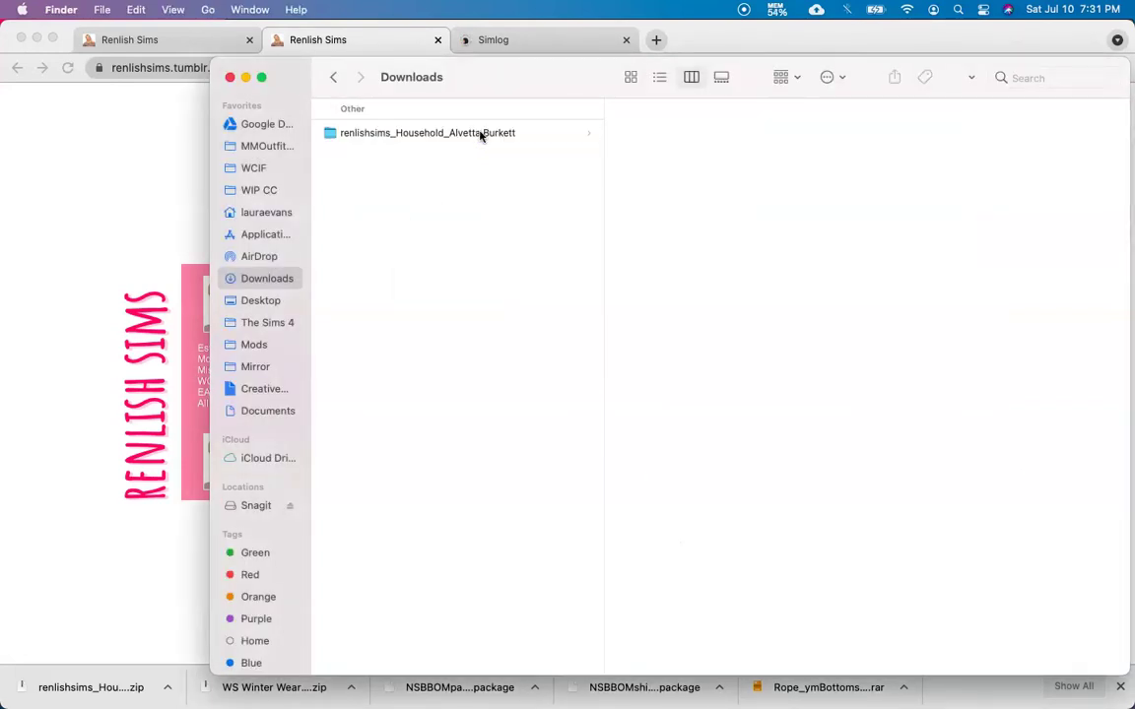
click(481, 133)
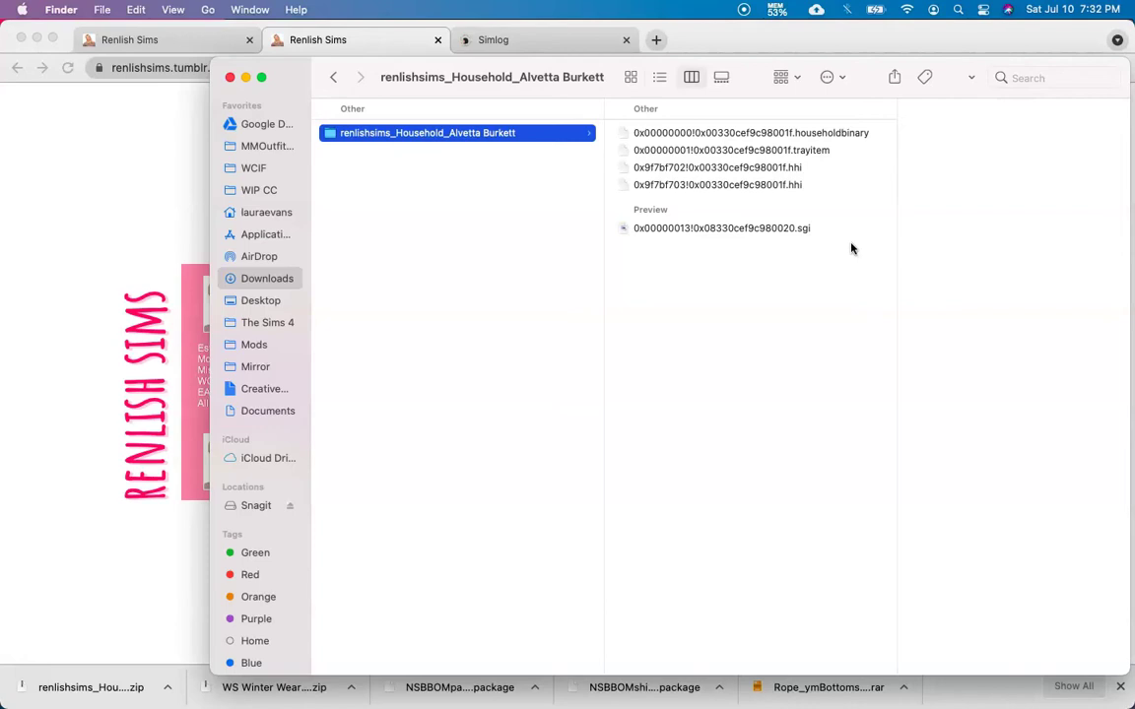
Step: Open a second Finder tab alongside the extracted household folder
key(super+t)
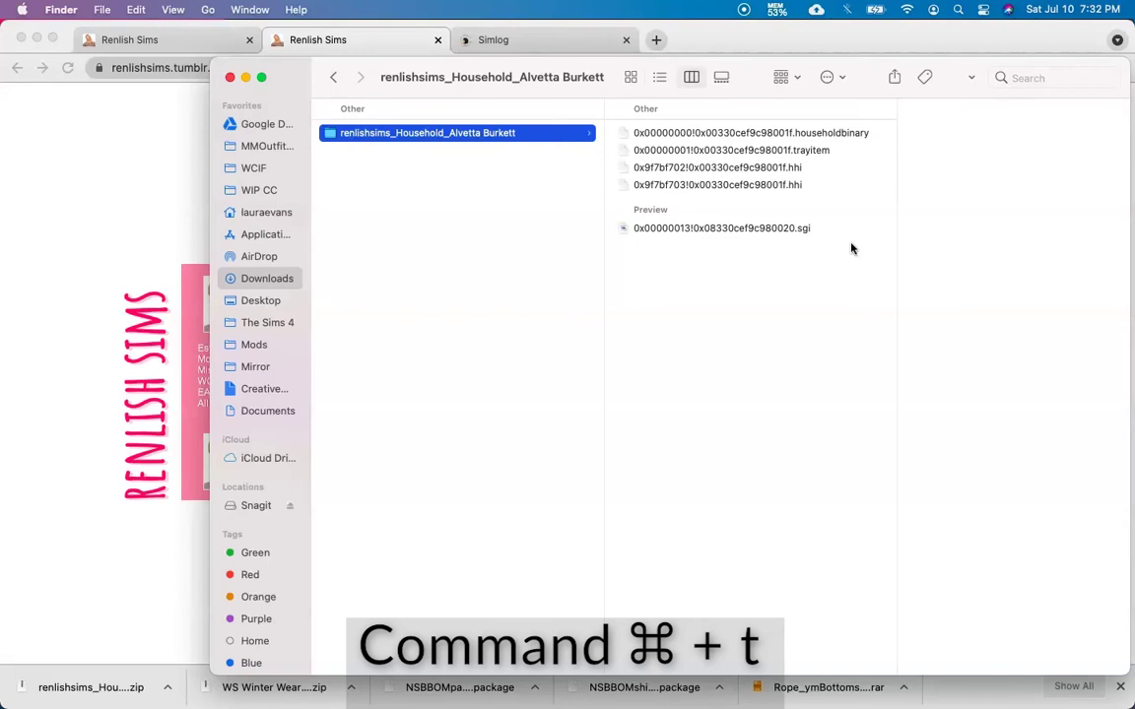
key(super+t)
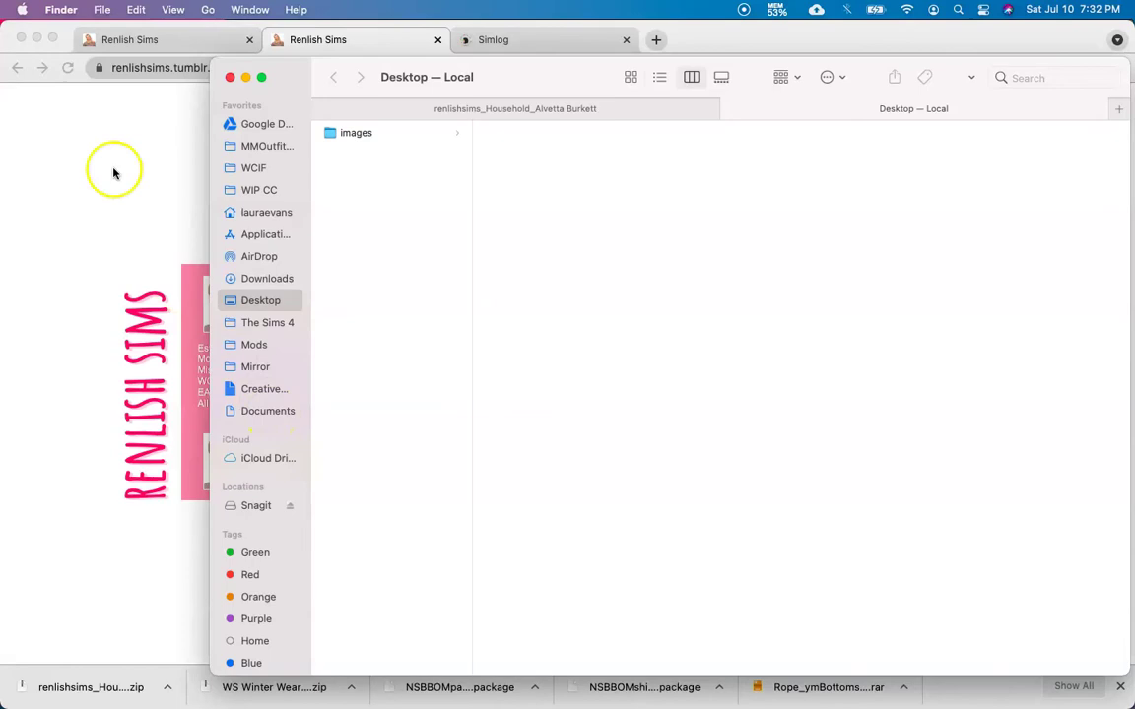
Step: Turn the Documents item off and back on in Finder's sidebar preferences, and close the preferences
click(61, 10)
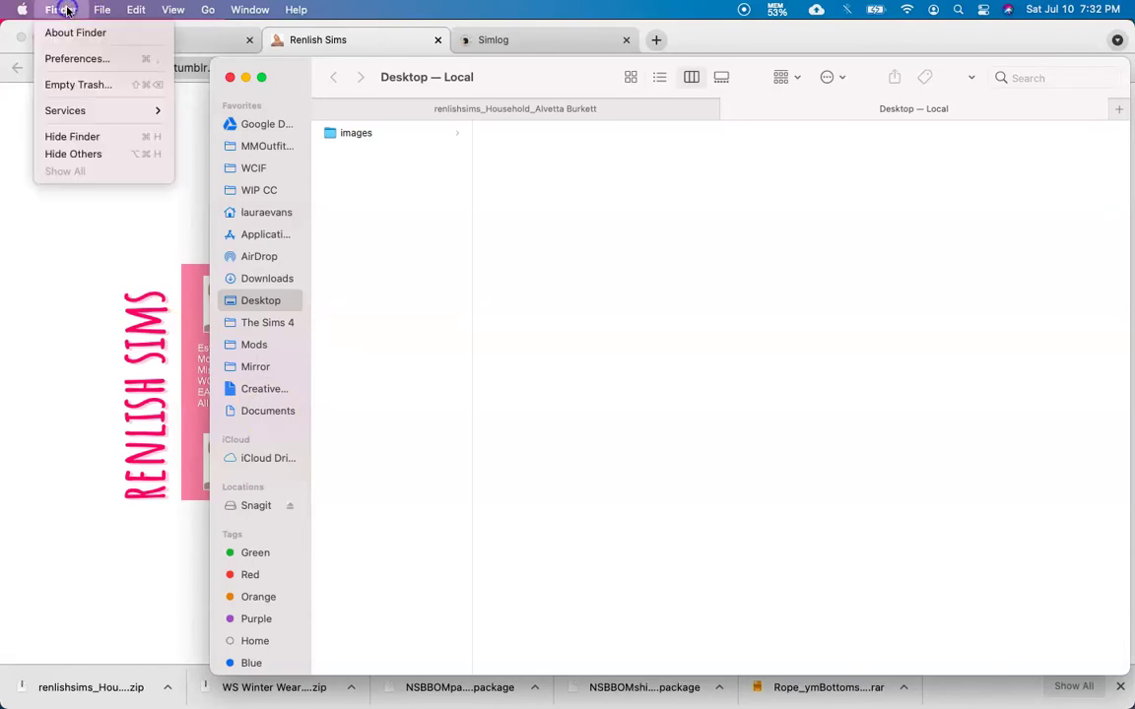
click(82, 59)
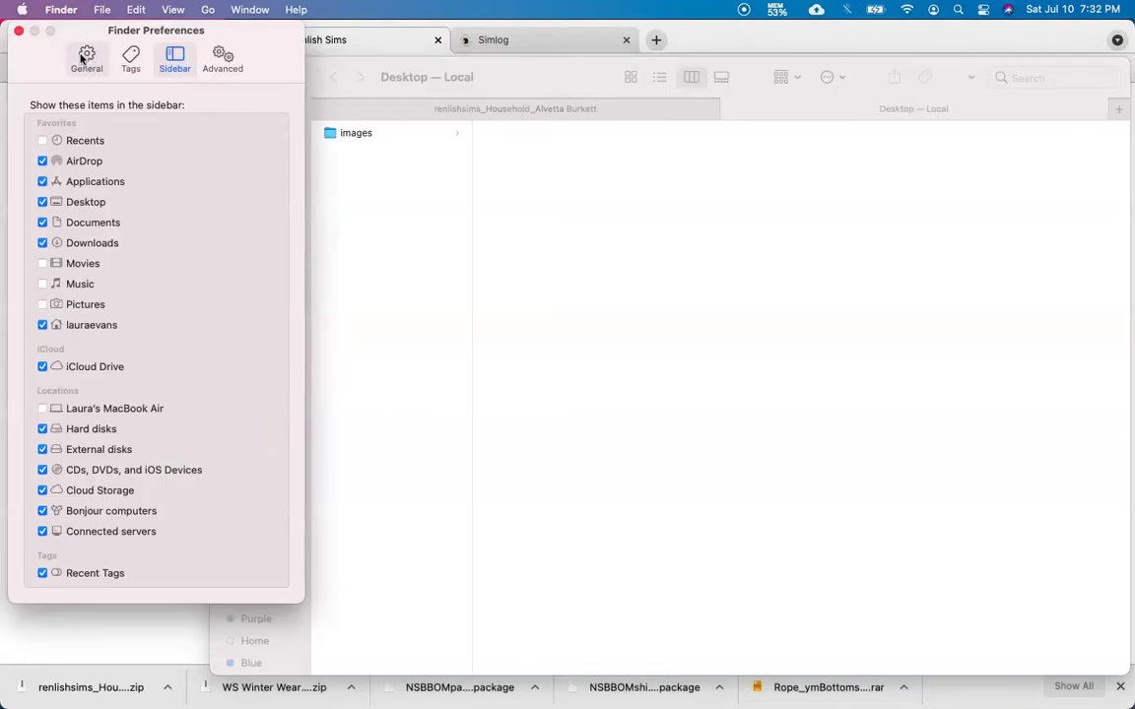
click(41, 225)
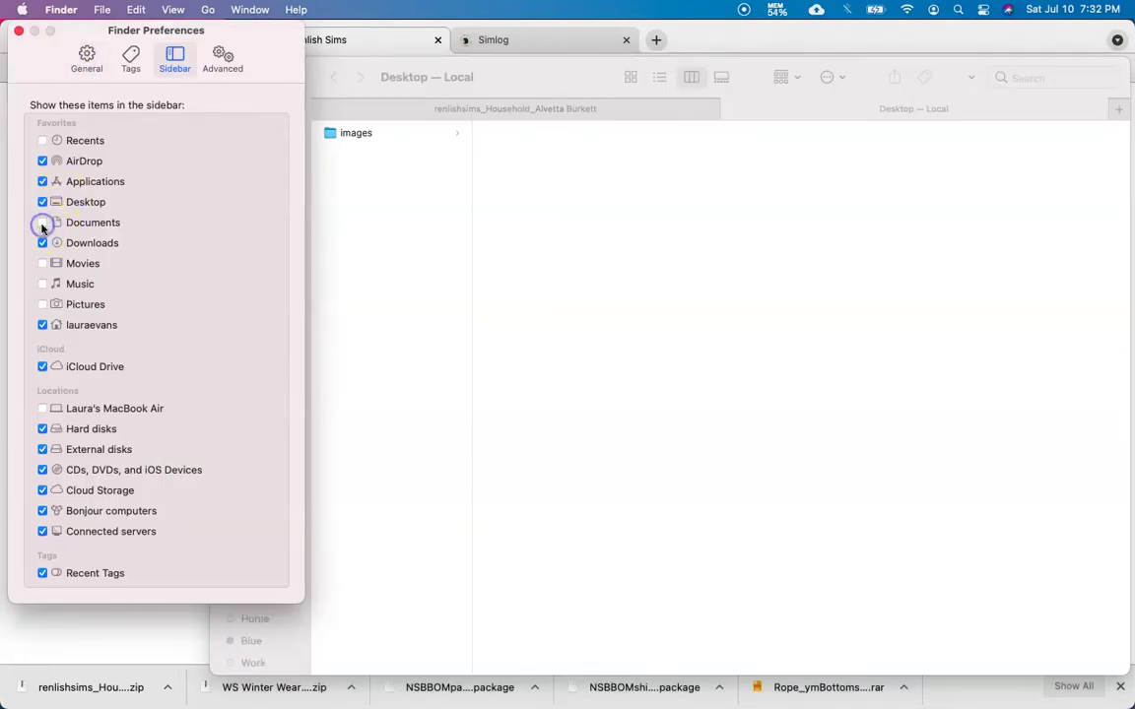
click(42, 226)
click(41, 226)
click(41, 223)
click(18, 31)
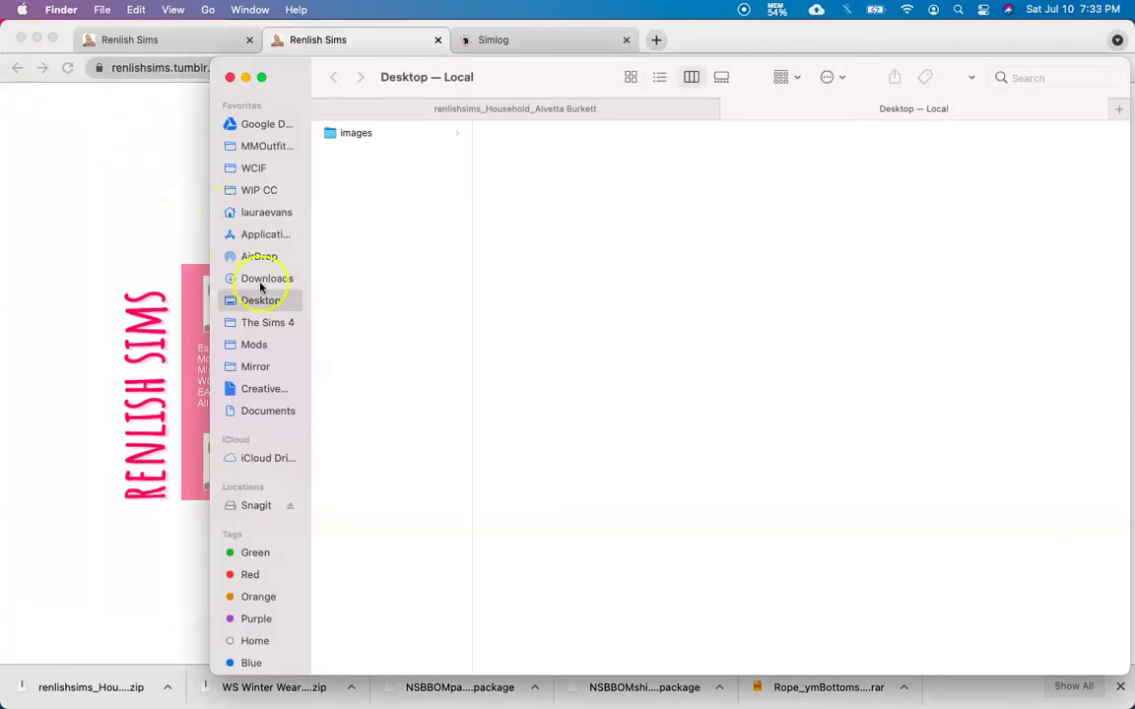
Step: Open the Tray folder inside Documents > Electronic Arts > The Sims 4
click(274, 411)
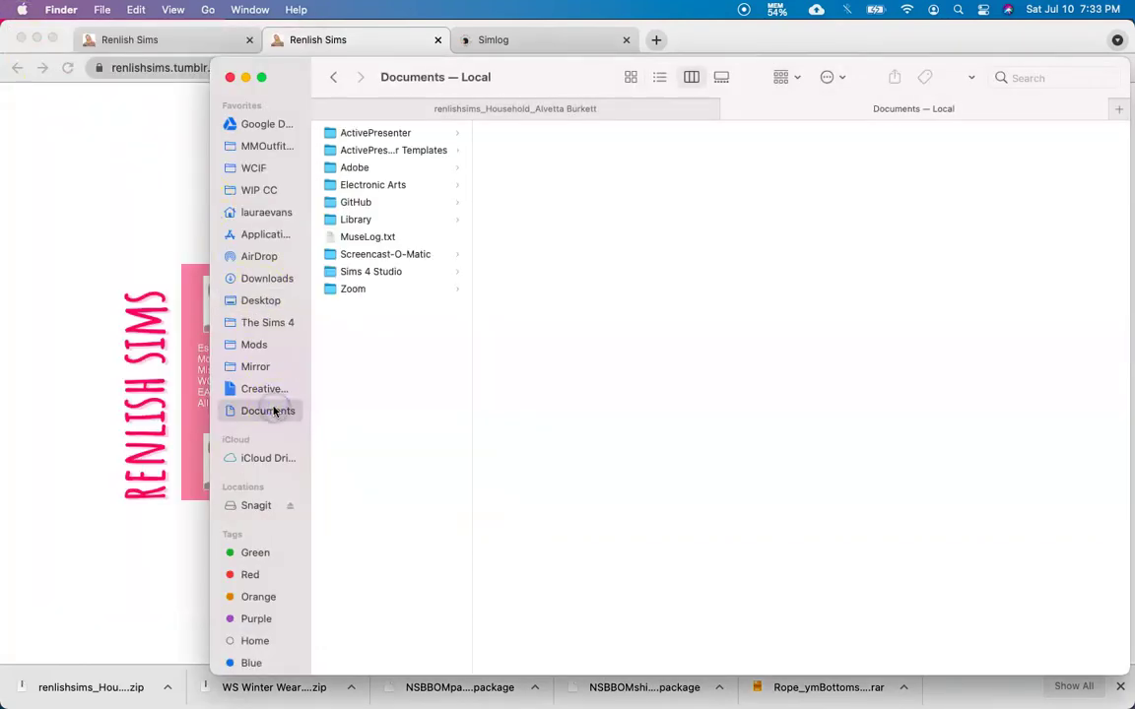
click(355, 185)
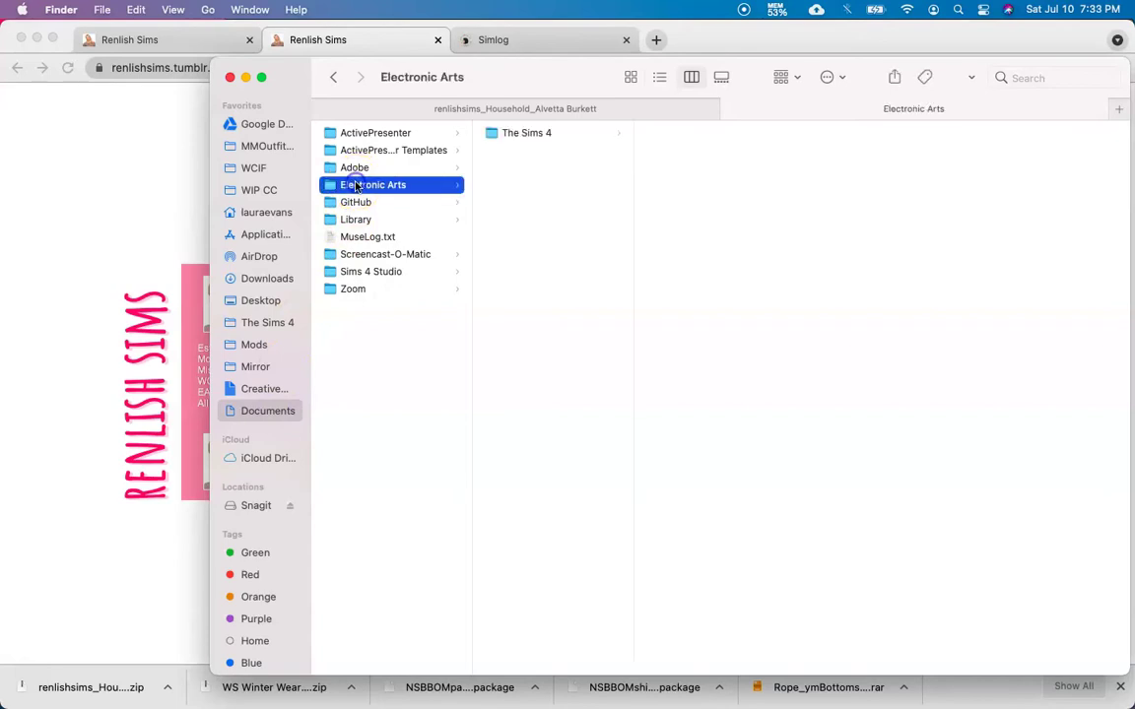
click(548, 135)
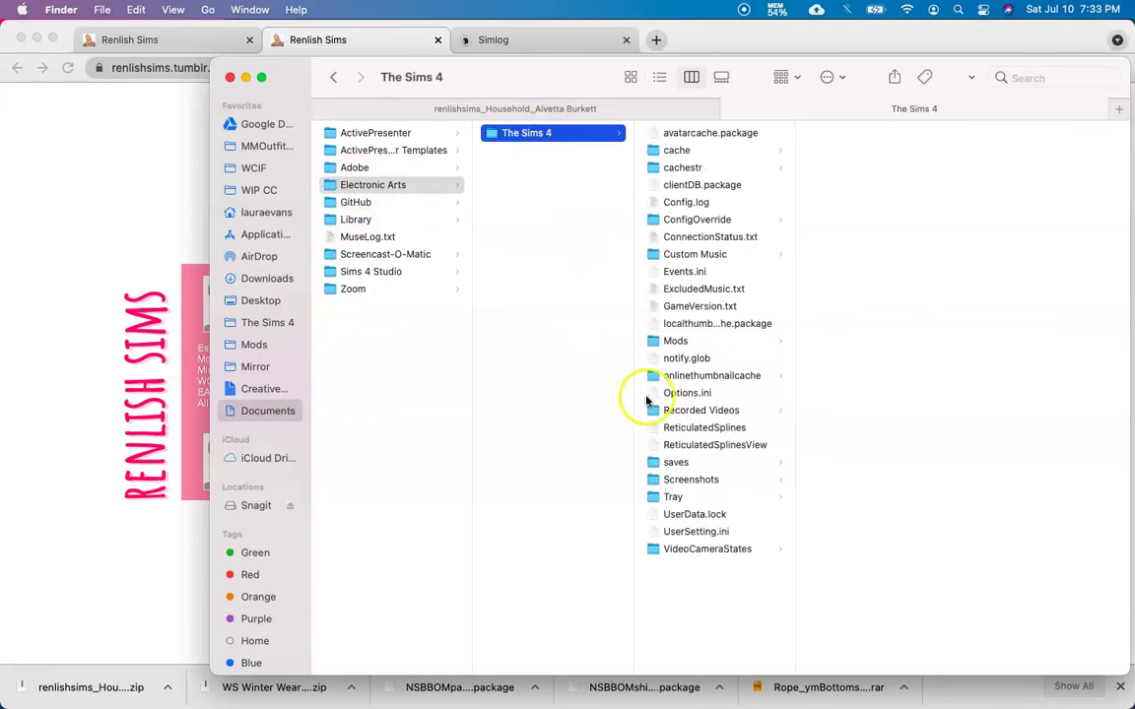
click(679, 498)
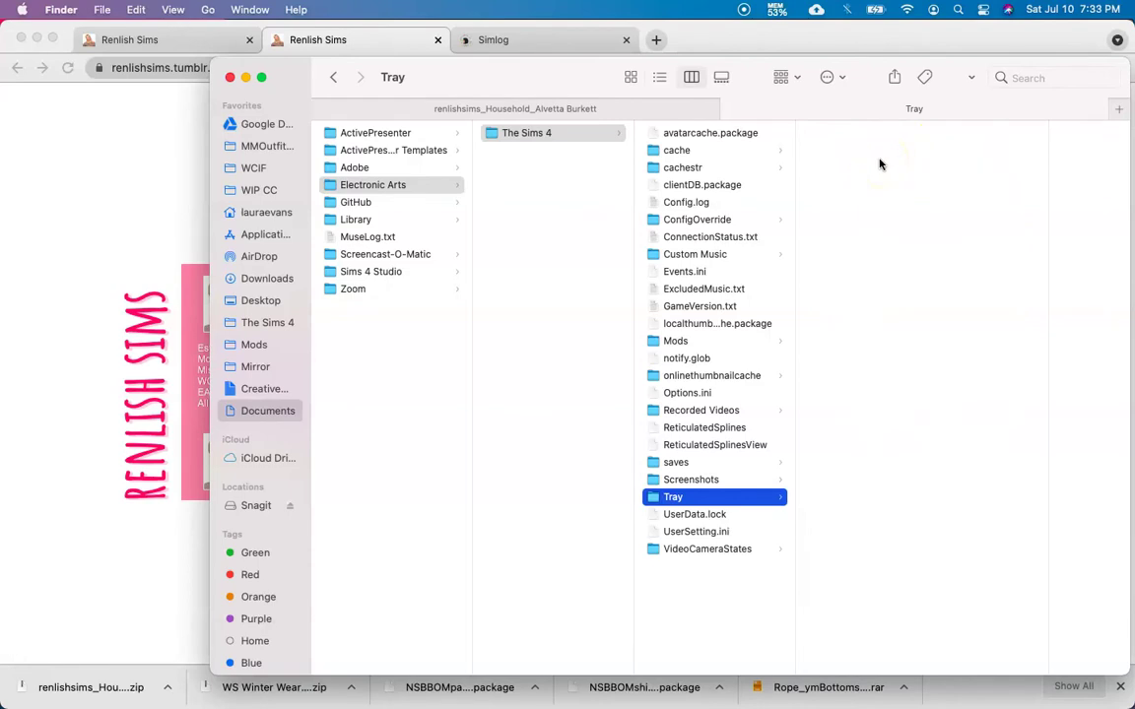
Step: Move all the household files, including the trayitem, householdbinary, hhi and sgi files, from the extracted folder into the Tray folder
click(576, 111)
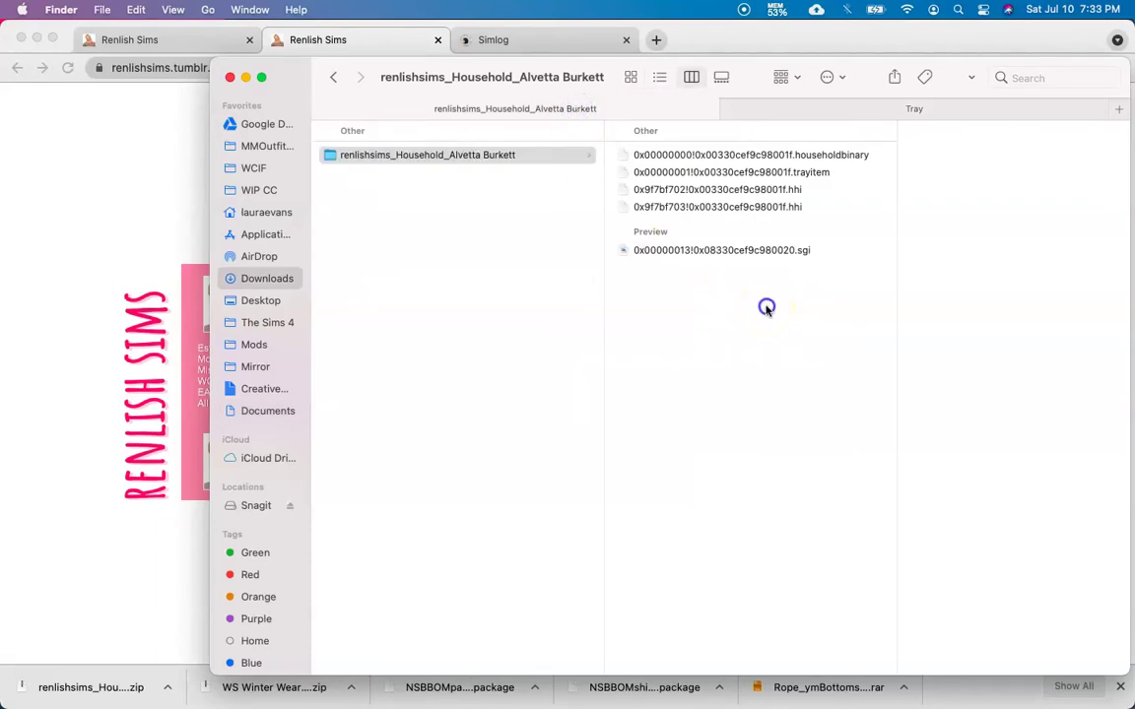
drag(766, 306, 833, 110)
click(834, 111)
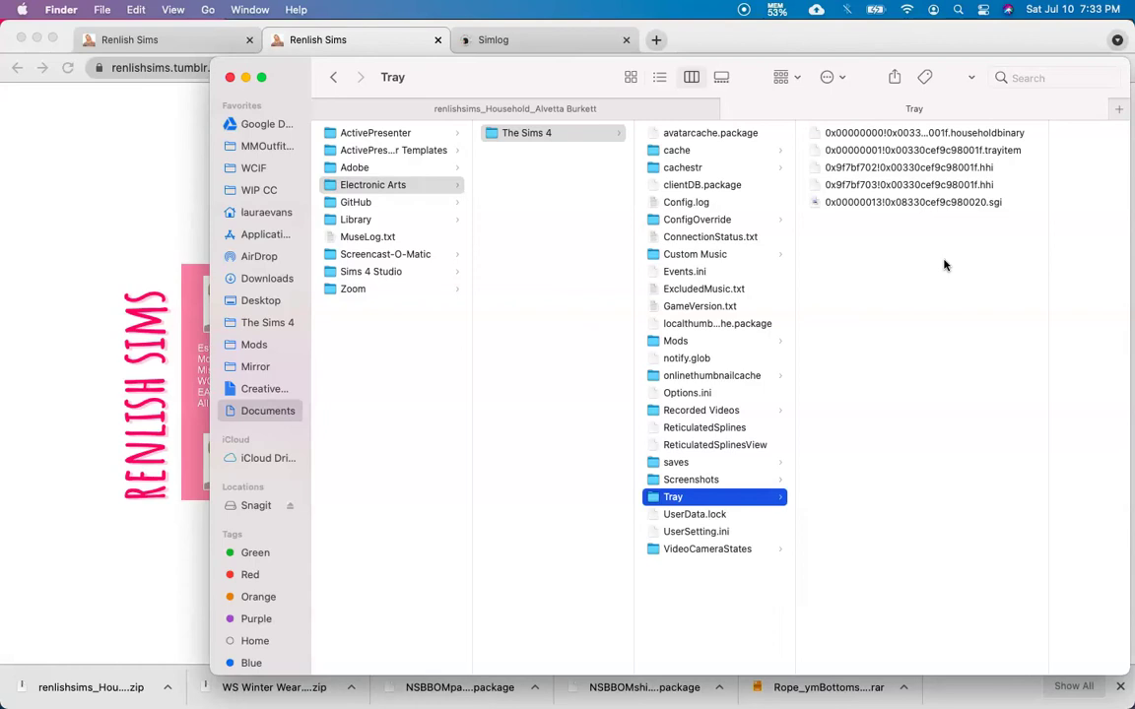
click(970, 247)
click(936, 186)
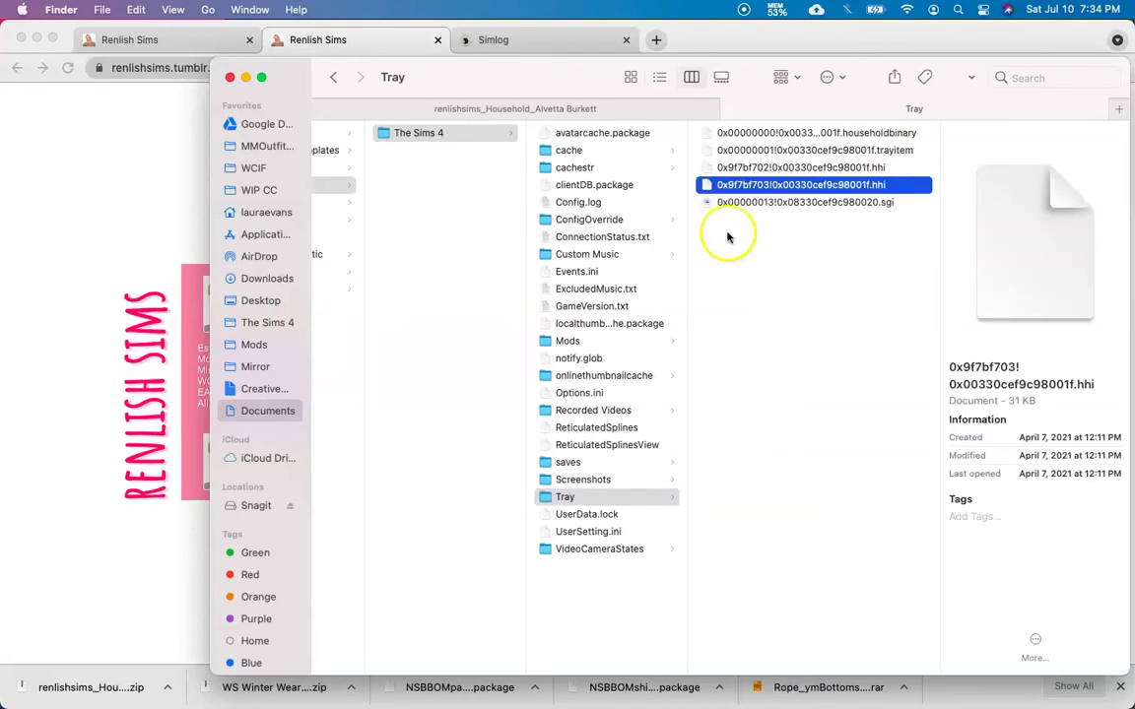
Step: Switch to the Simlog post in Chrome and download 190709 Sulani Beach House.zip from its Sim File Share page
click(558, 43)
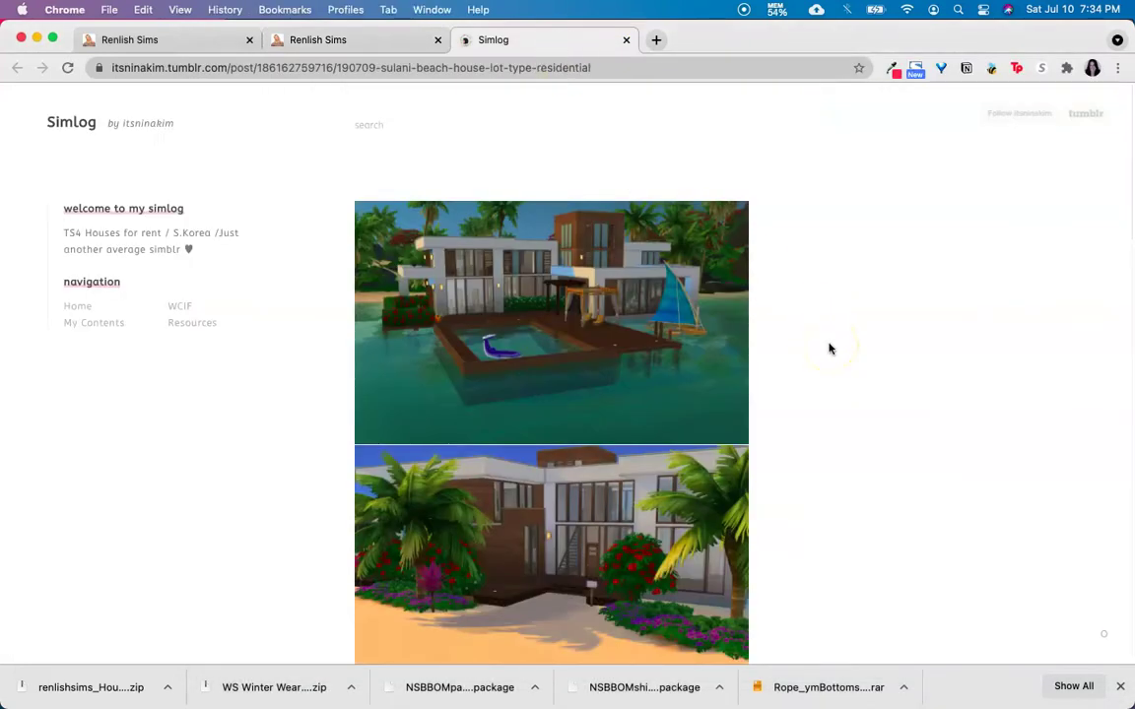
scroll(830, 349, down, 5)
scroll(829, 349, down, 5)
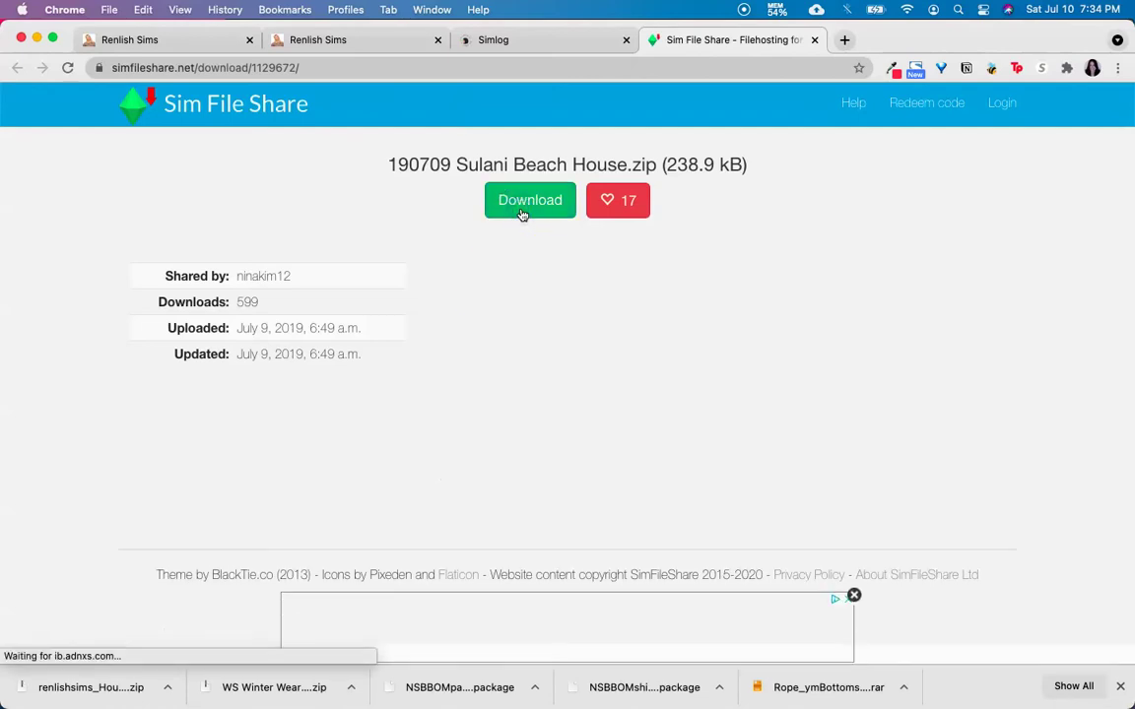
Step: In Finder's Downloads folder, extract 190709 Sulani Beach House.zip, widening the file list column to show full names
mouse_move(229, 690)
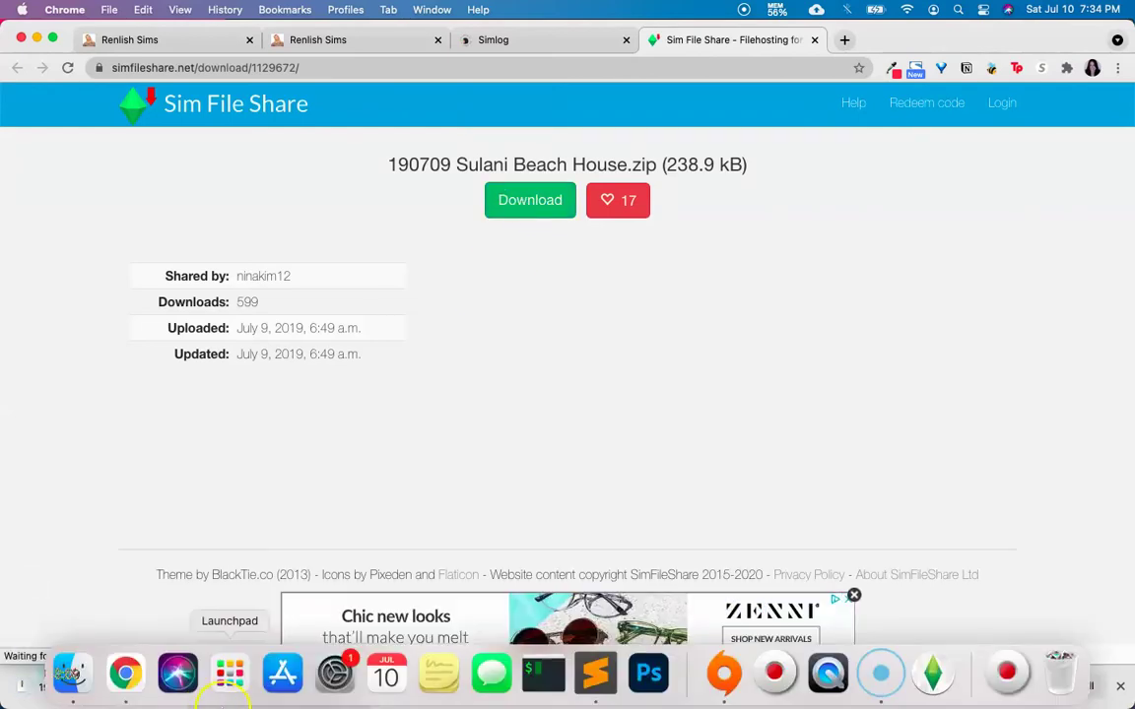
click(69, 674)
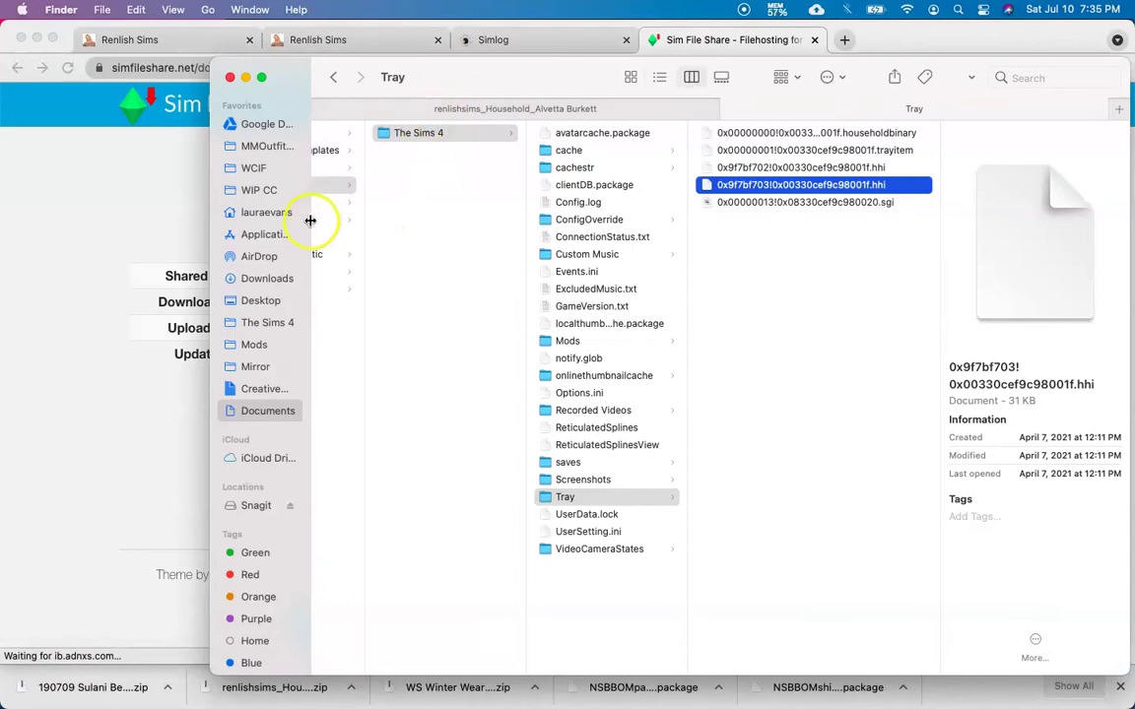
click(279, 279)
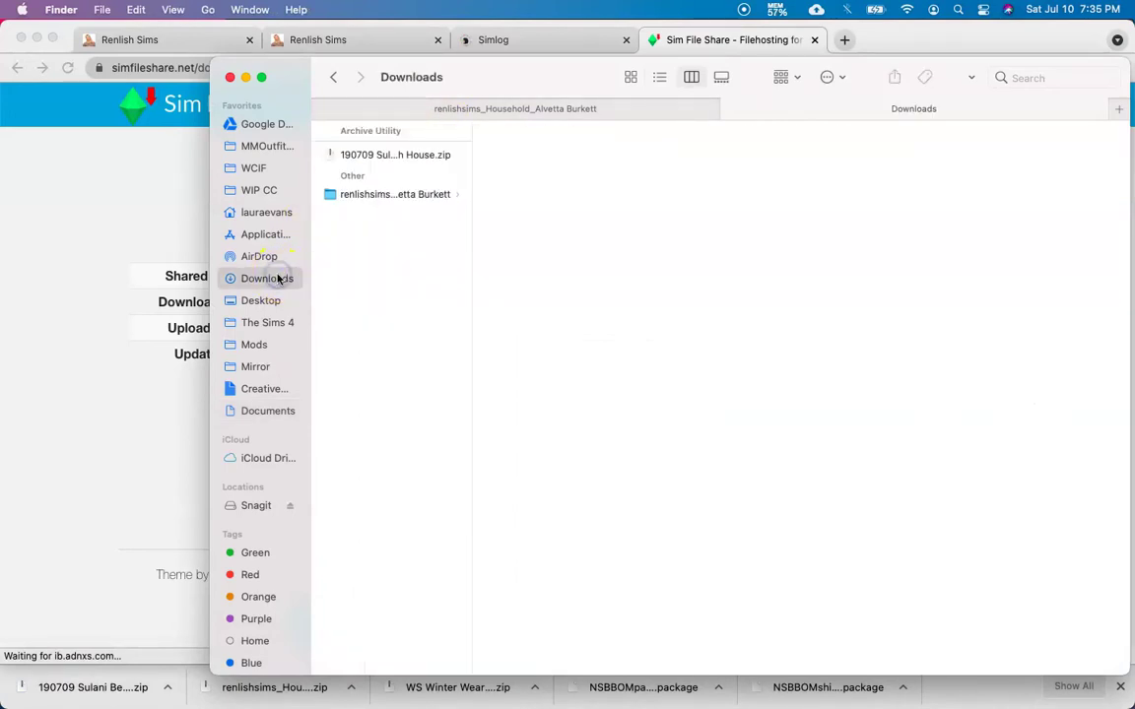
click(381, 157)
drag(471, 191, 613, 192)
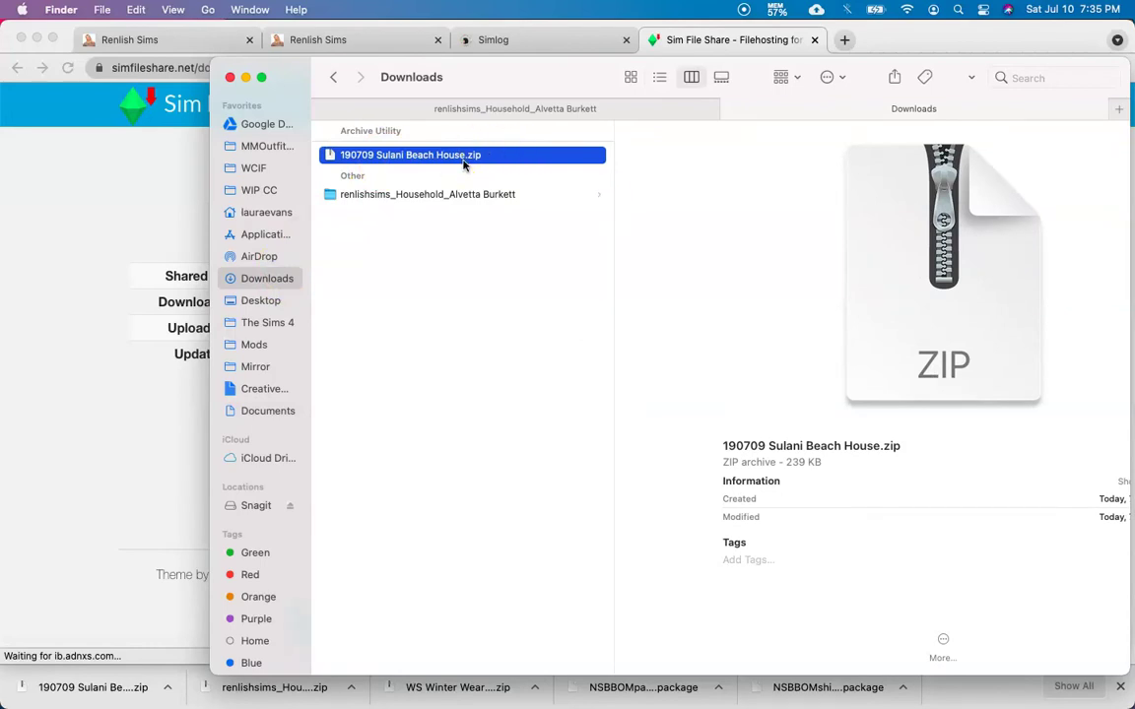
double_click(463, 158)
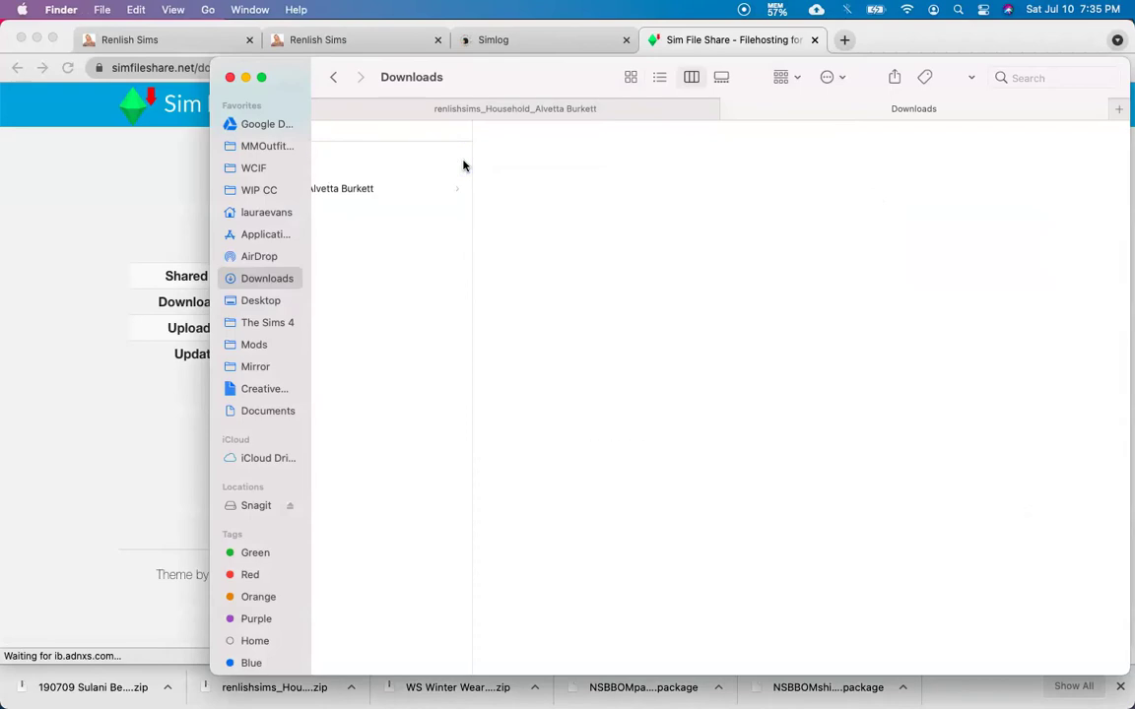
click(451, 162)
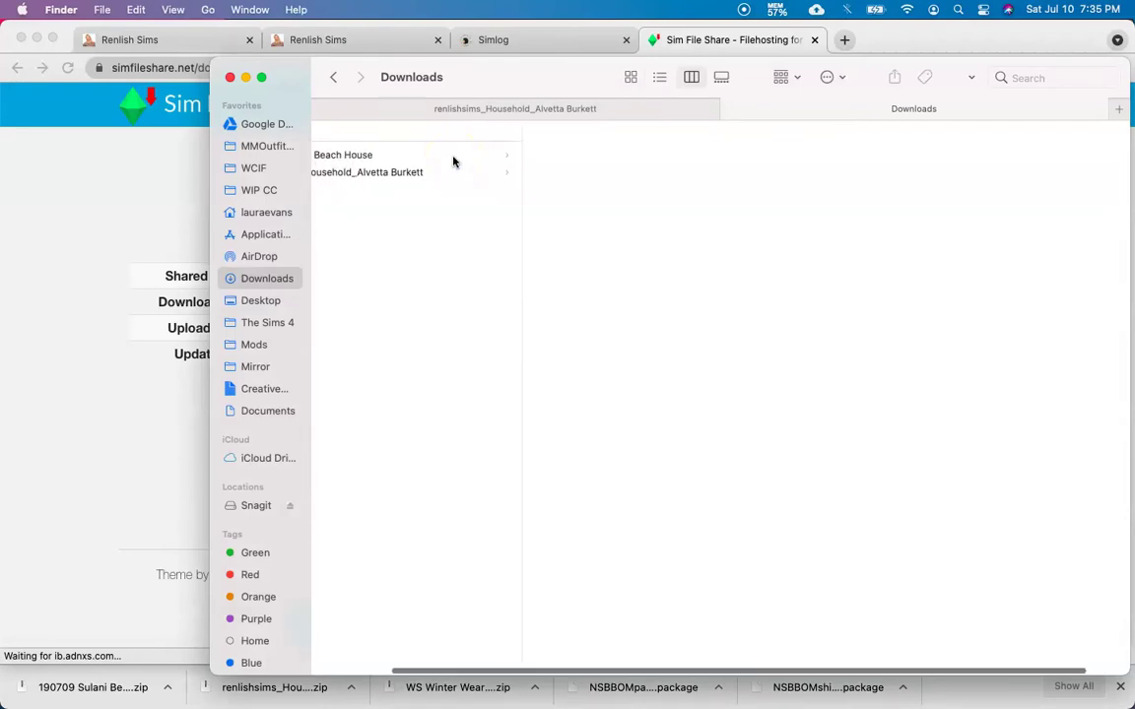
Step: Move all the extracted 190709 Sulani Beach House files, including the blueprint, bpi and trayitem files, into the Tray folder in Documents > Electronic Arts > The Sims 4
click(340, 155)
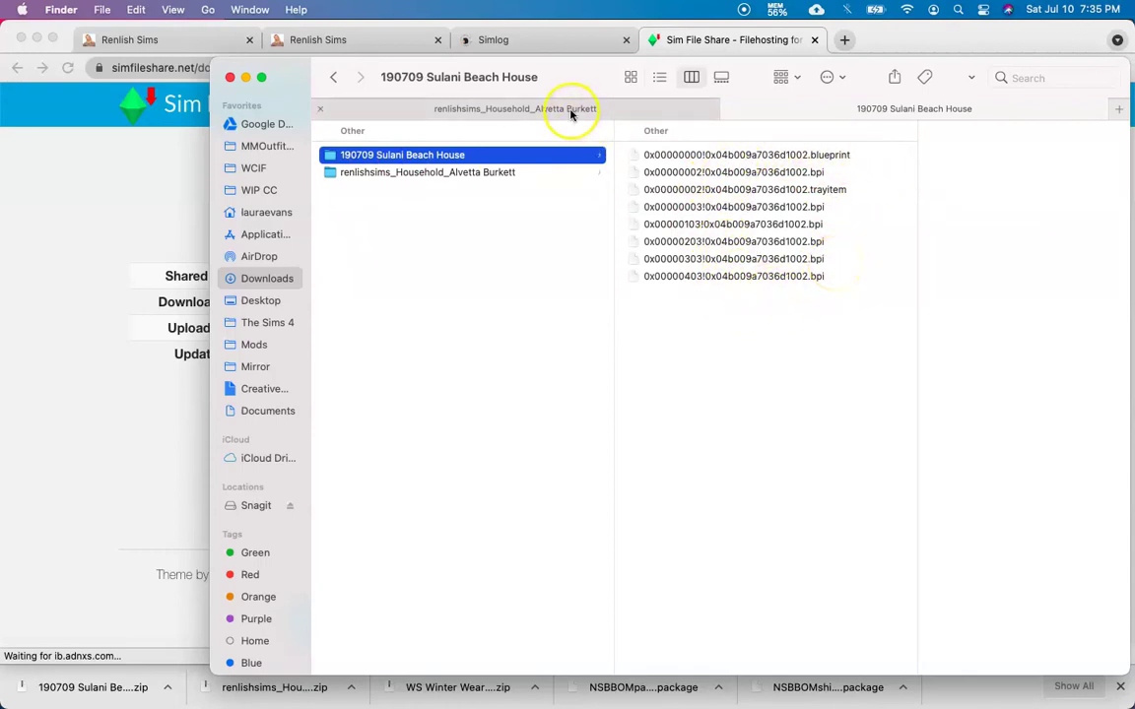
click(571, 111)
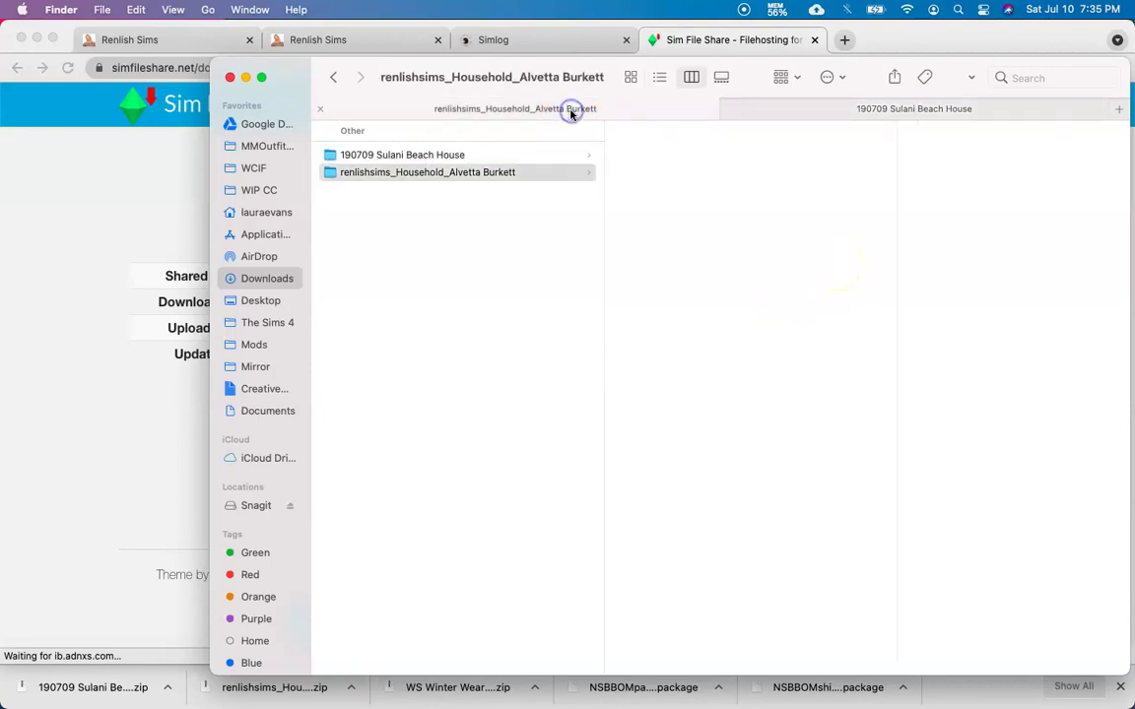
click(274, 412)
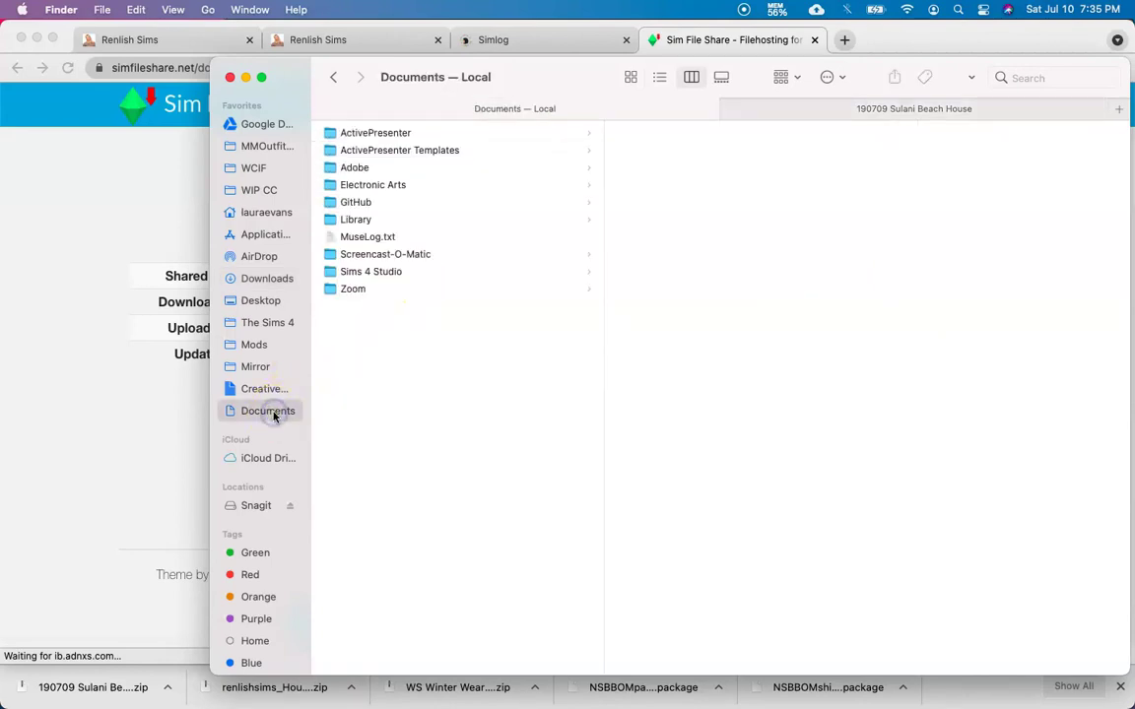
click(343, 188)
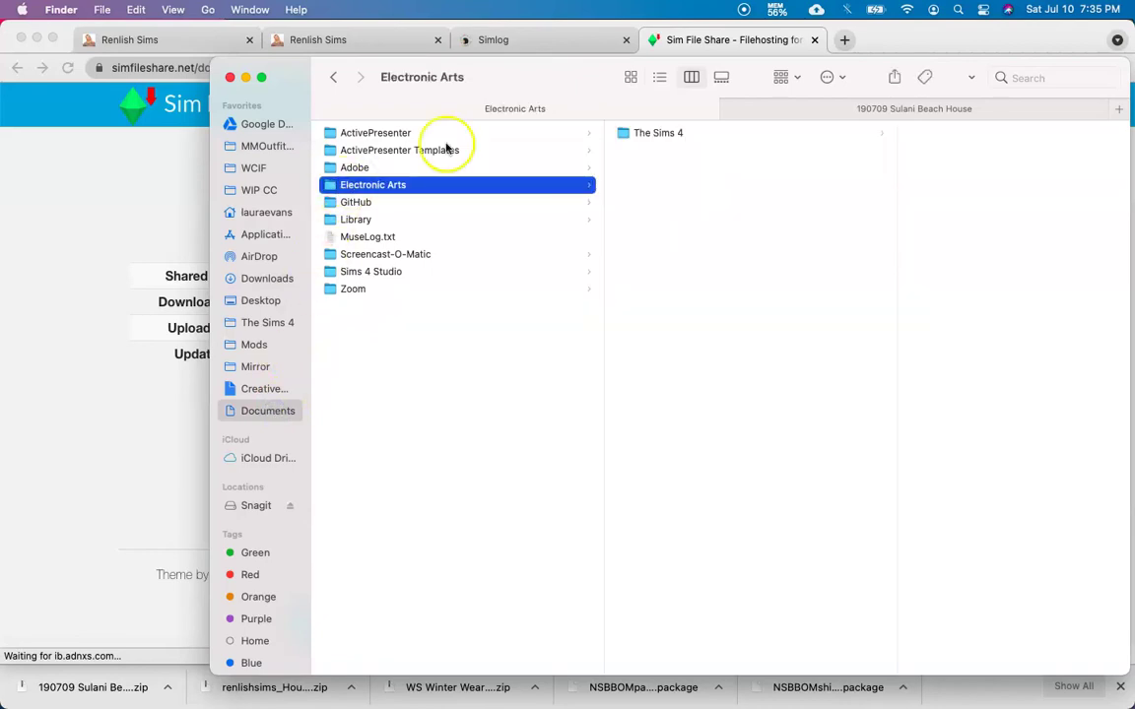
click(626, 139)
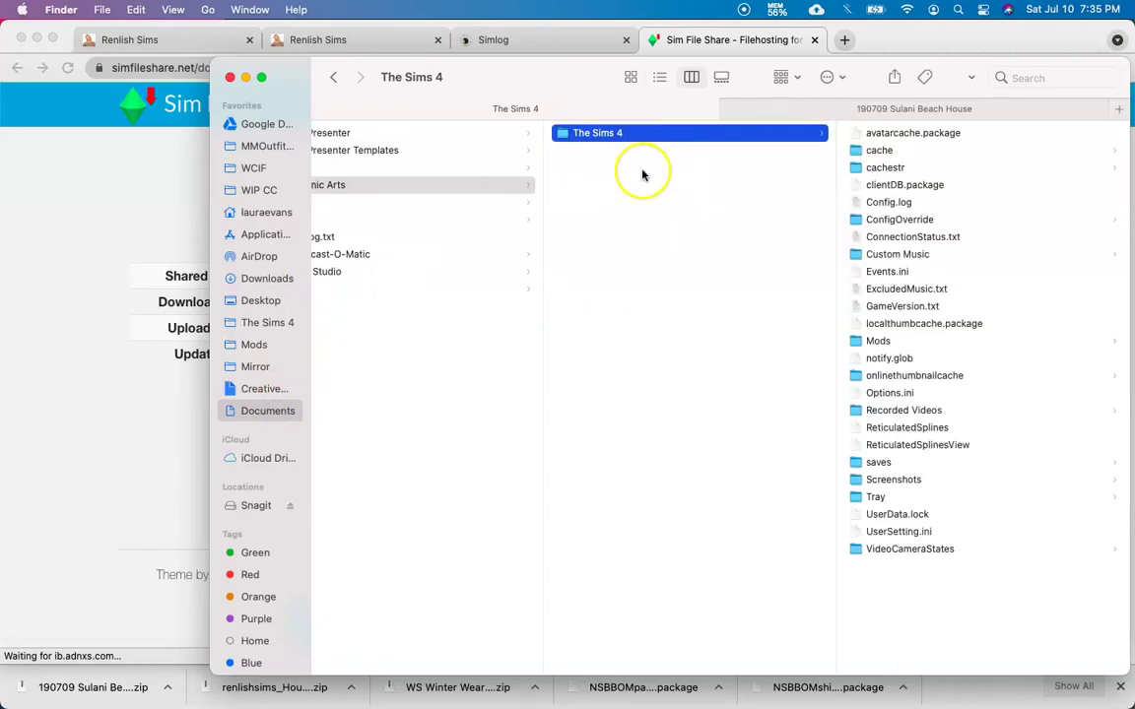
click(888, 498)
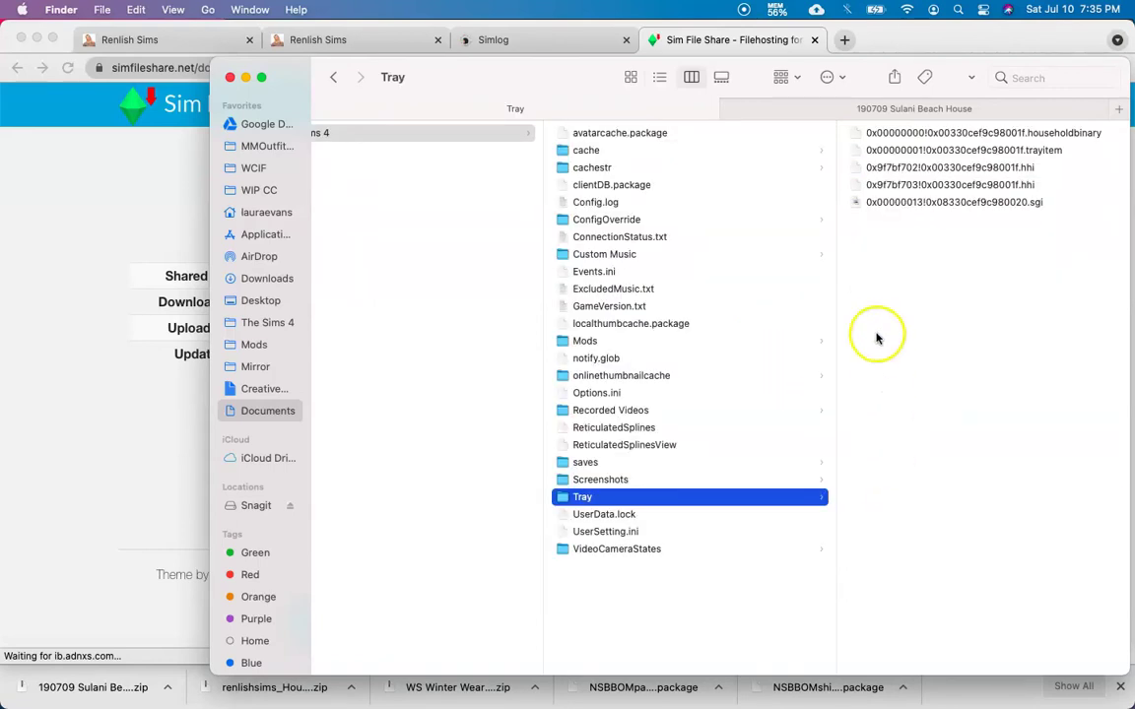
click(844, 114)
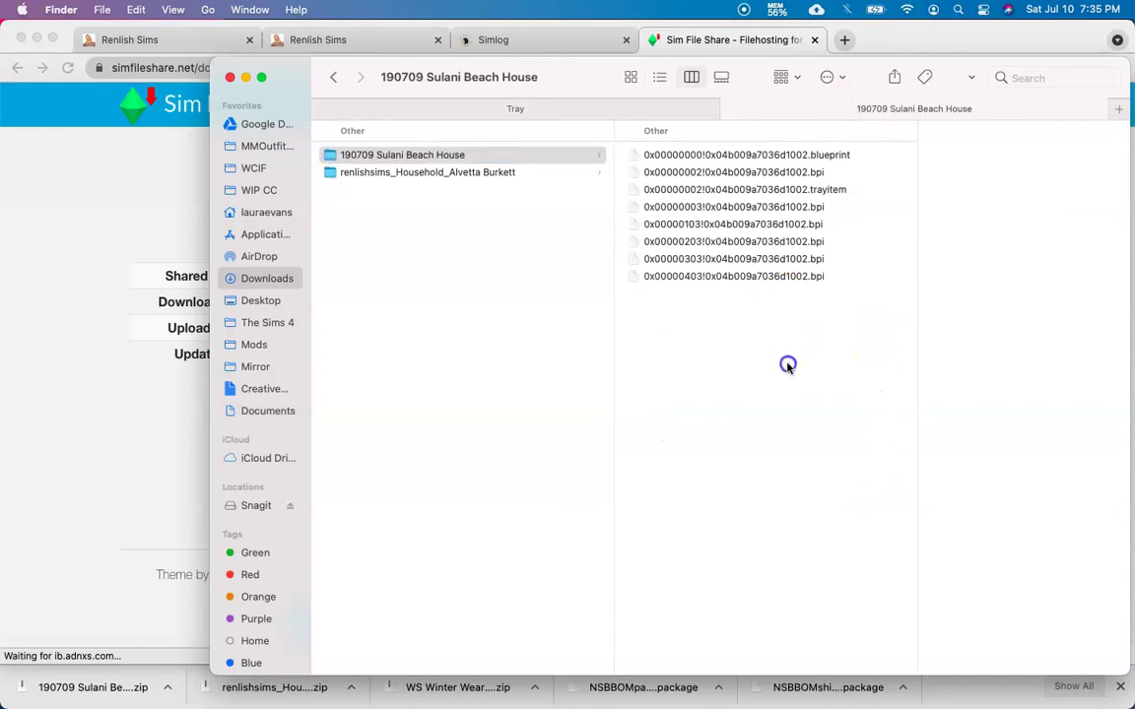
drag(788, 365, 1050, 347)
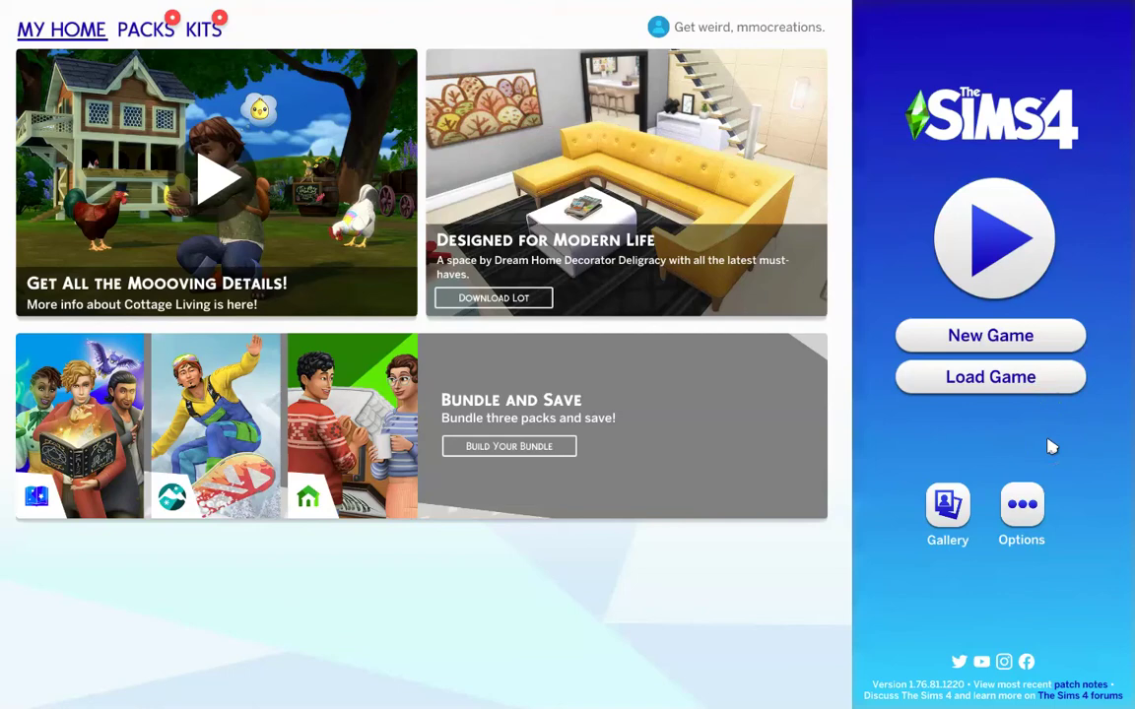
Step: In The Sims 4, turn on Enable Custom Content and Mods in the Other game options and acknowledge the restart notice
click(1021, 502)
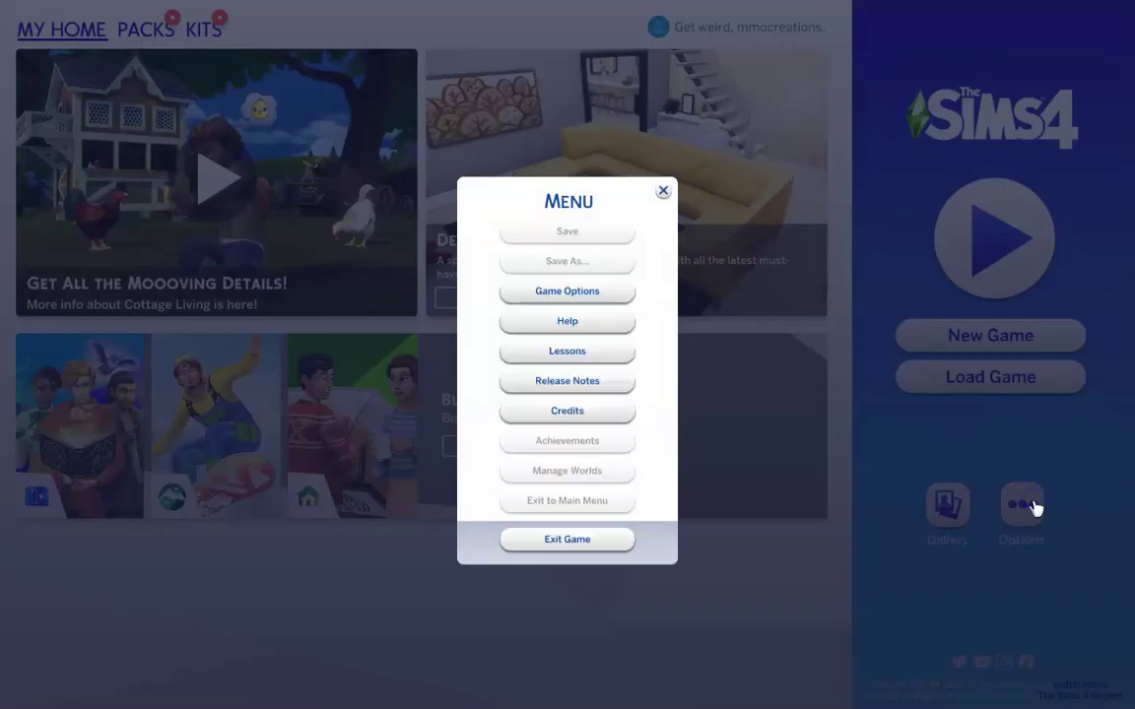
click(611, 291)
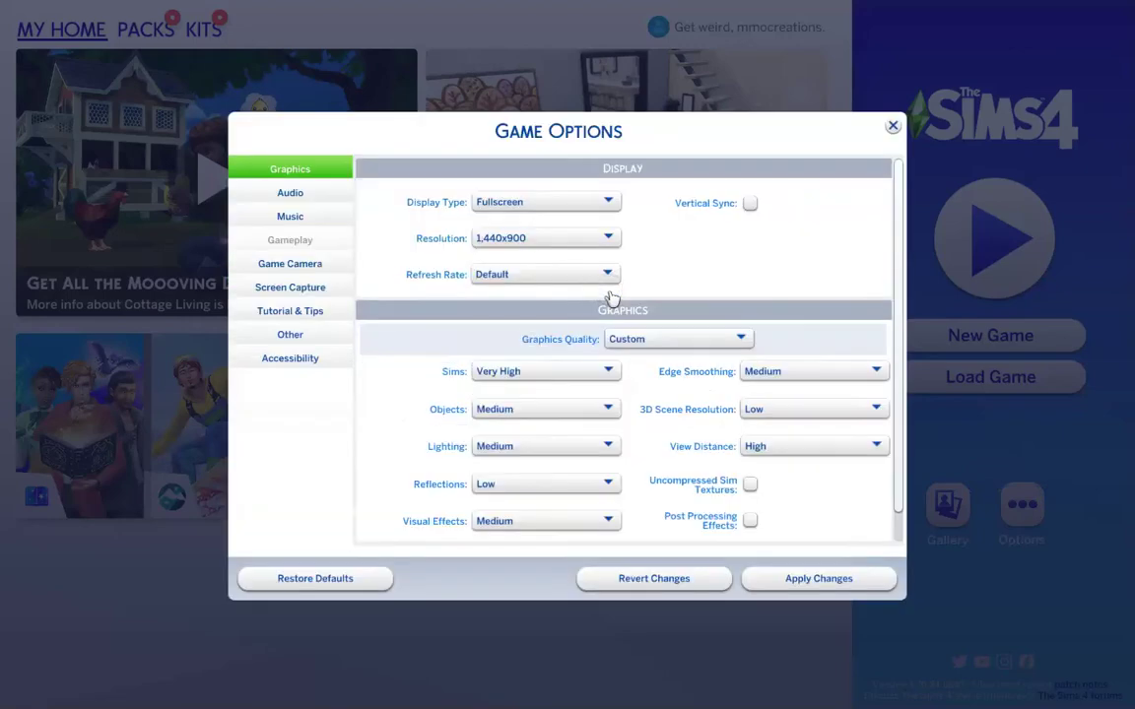
click(324, 335)
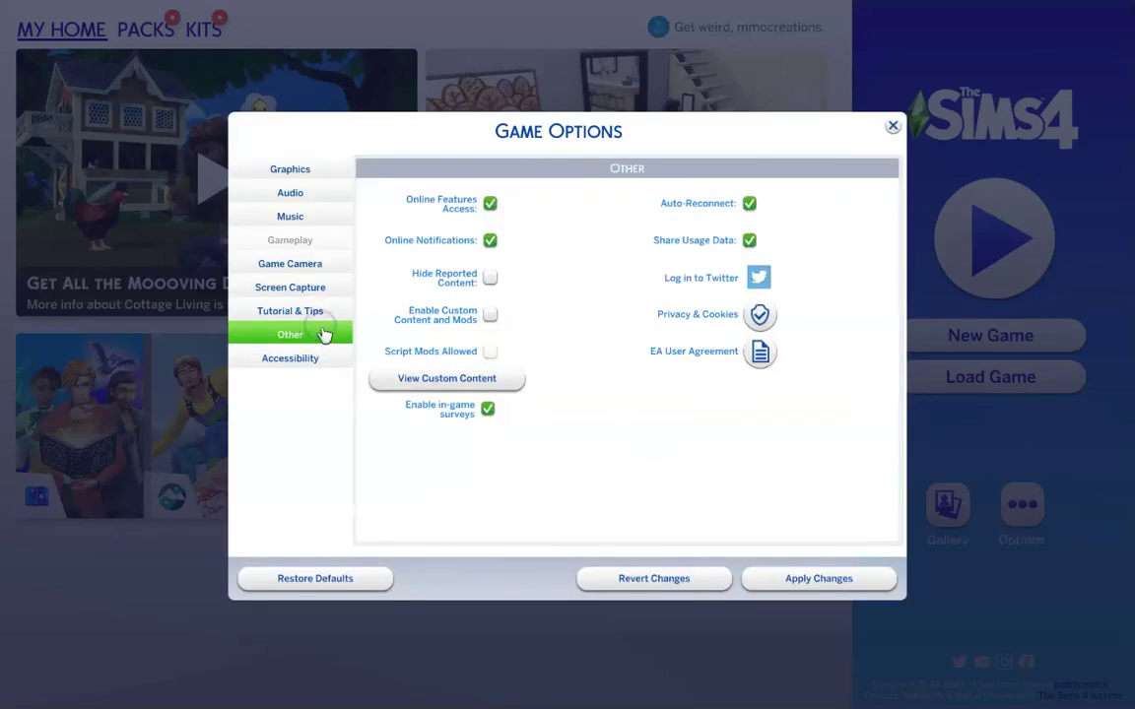
click(464, 331)
click(489, 320)
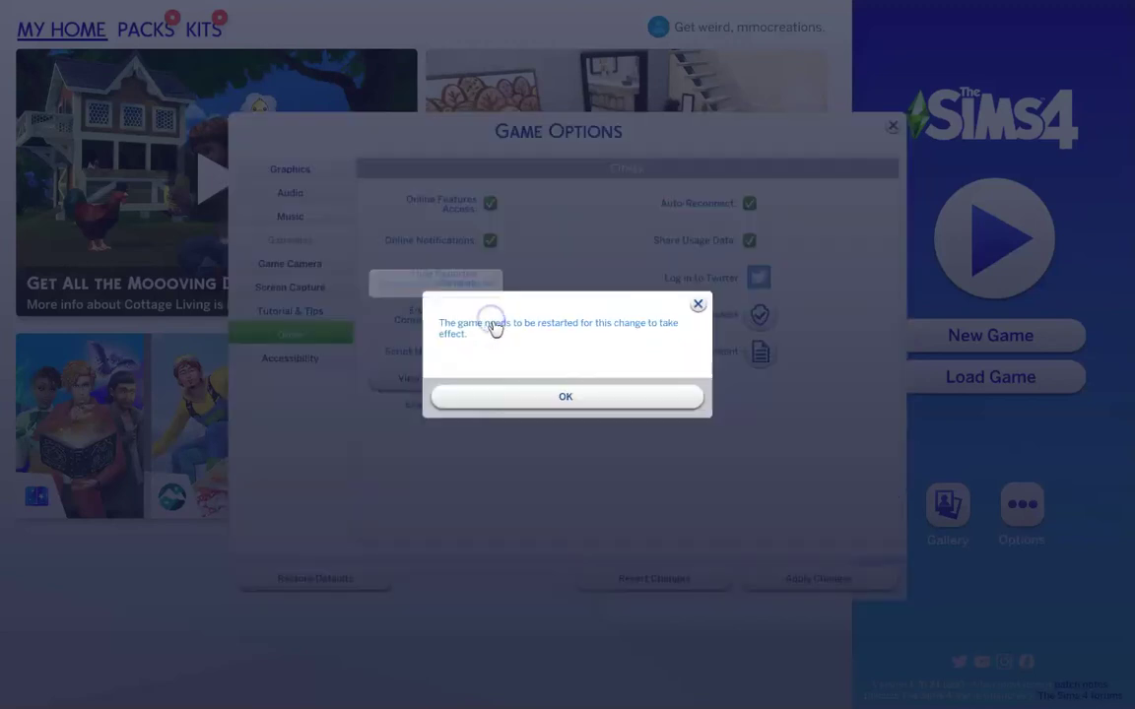
click(588, 390)
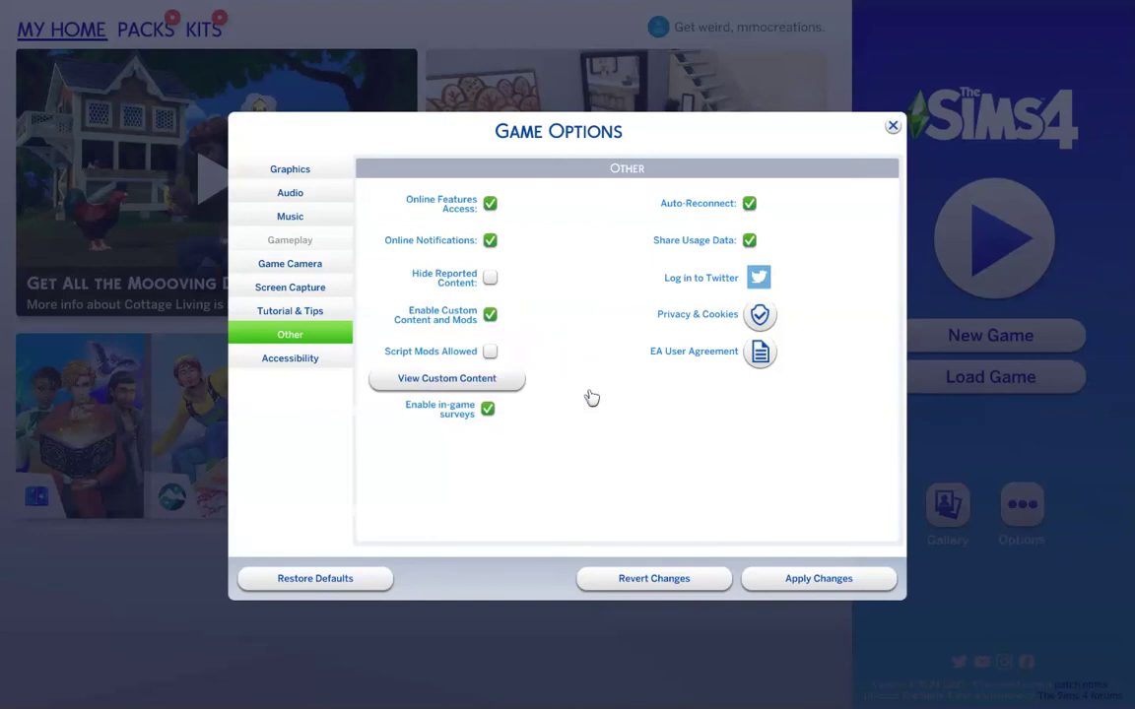
Step: Turn on Script Mods Allowed, apply the game option changes and leave the options
click(490, 353)
click(687, 397)
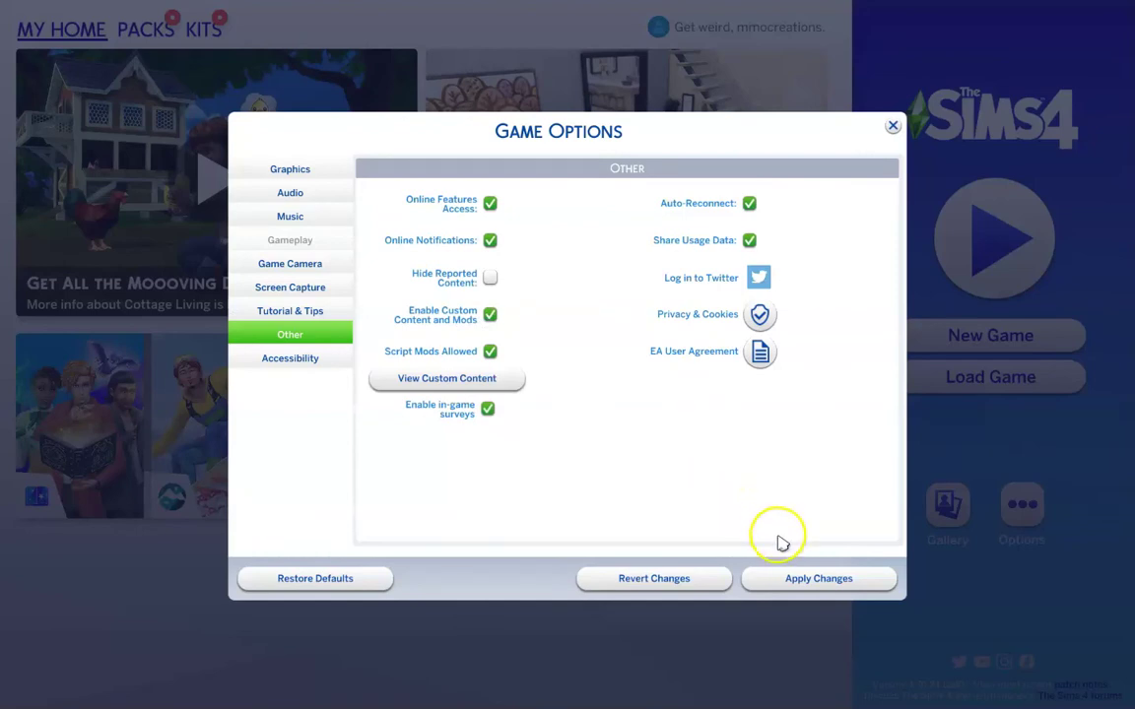
click(789, 575)
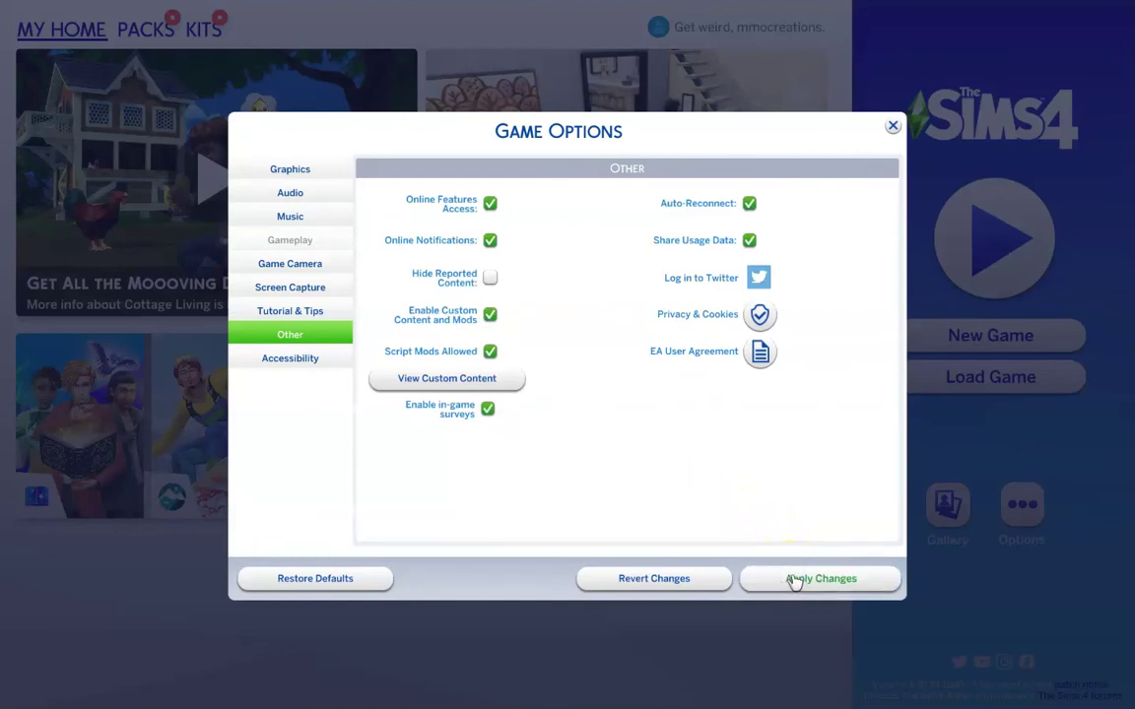
click(892, 126)
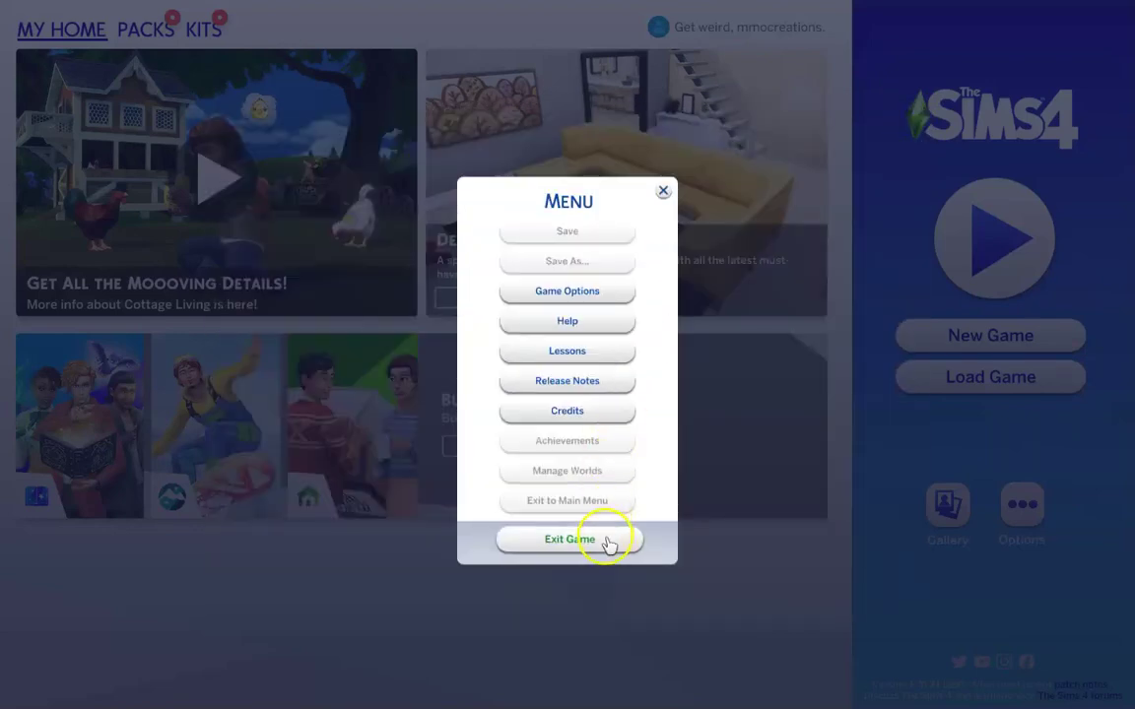
key(Escape)
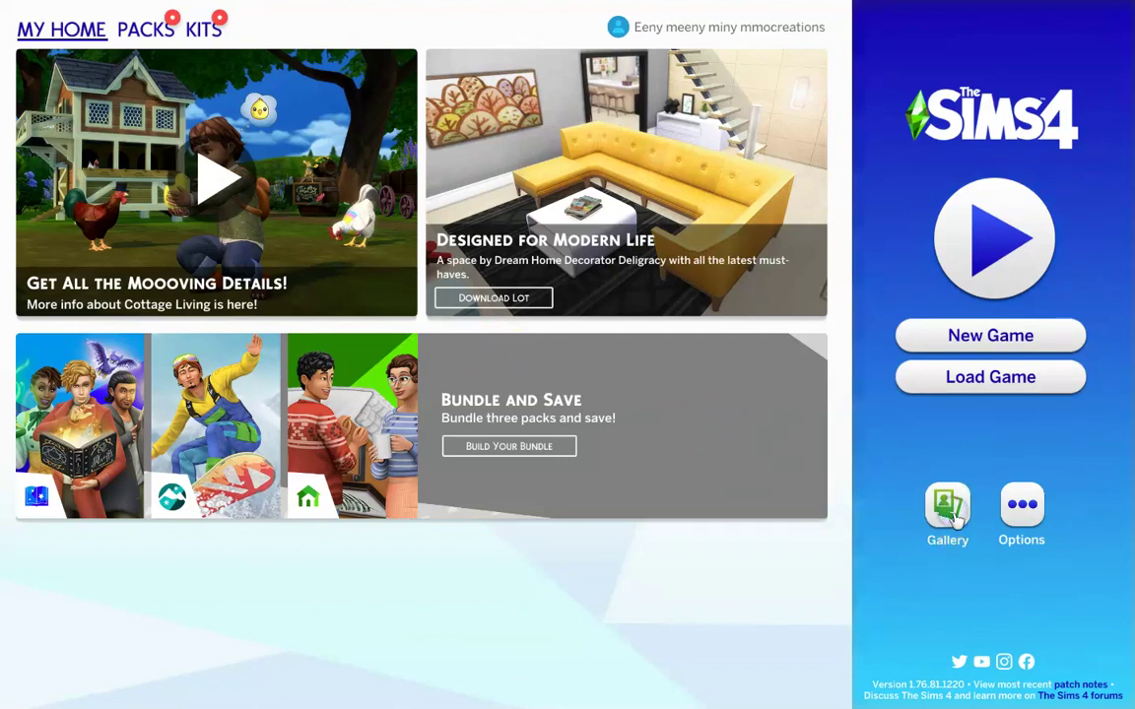
Step: Show My Library in the Gallery with custom content included
click(951, 512)
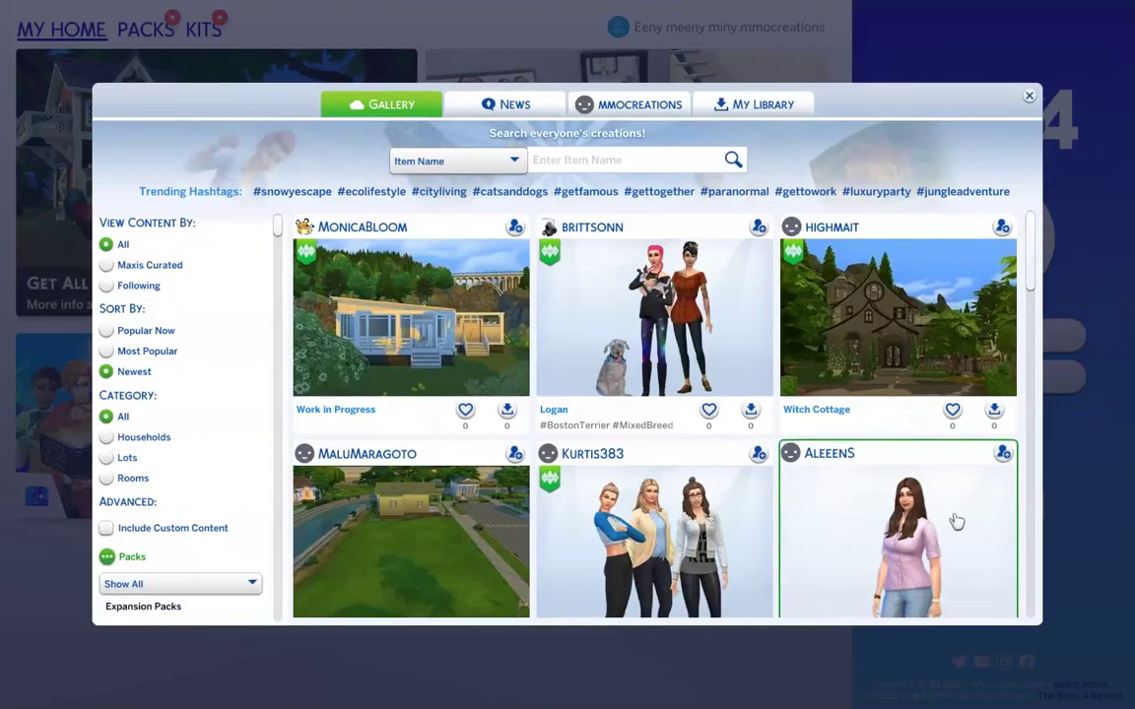
click(796, 106)
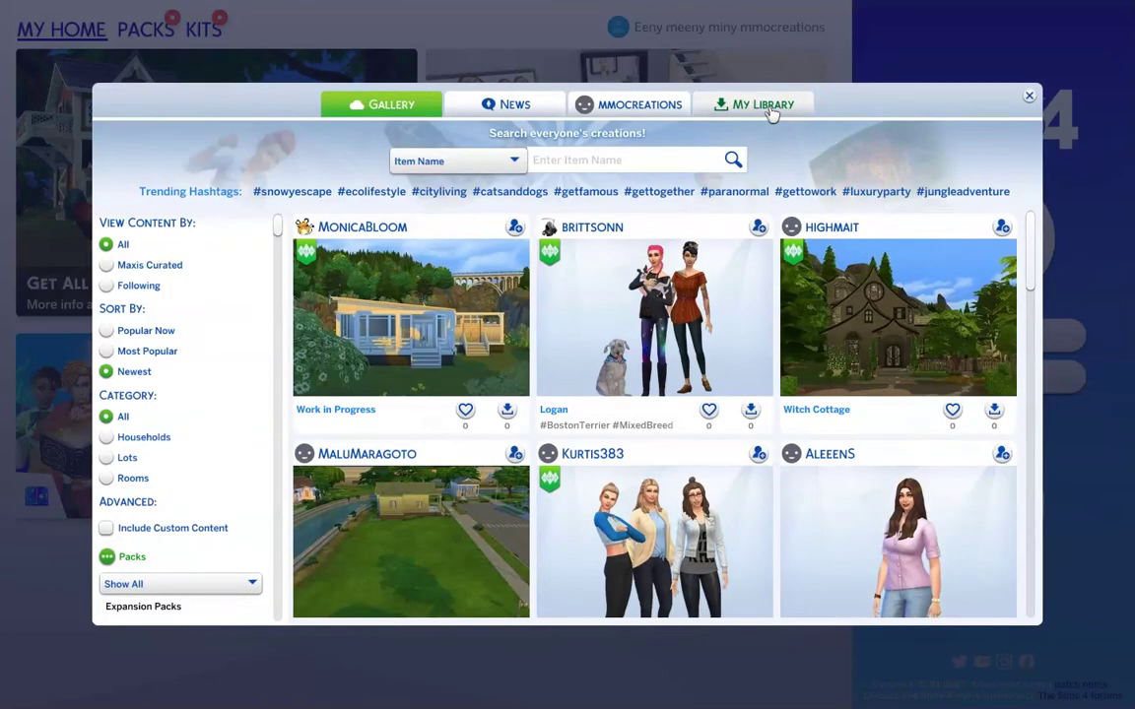
click(772, 114)
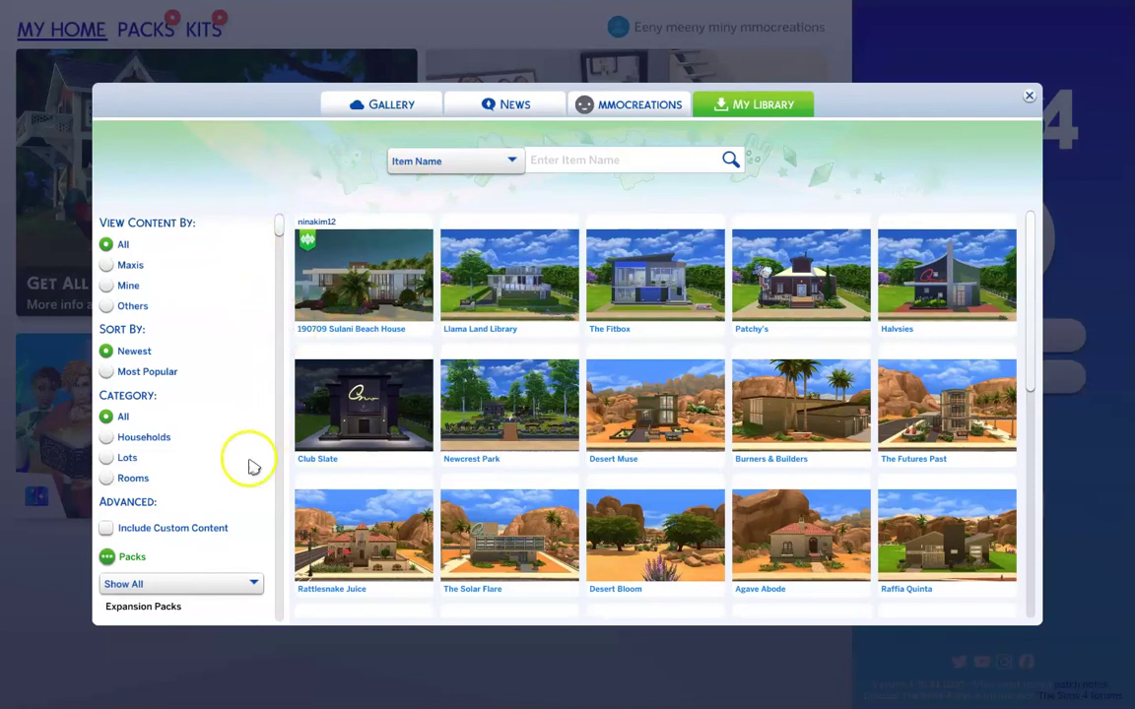
click(106, 529)
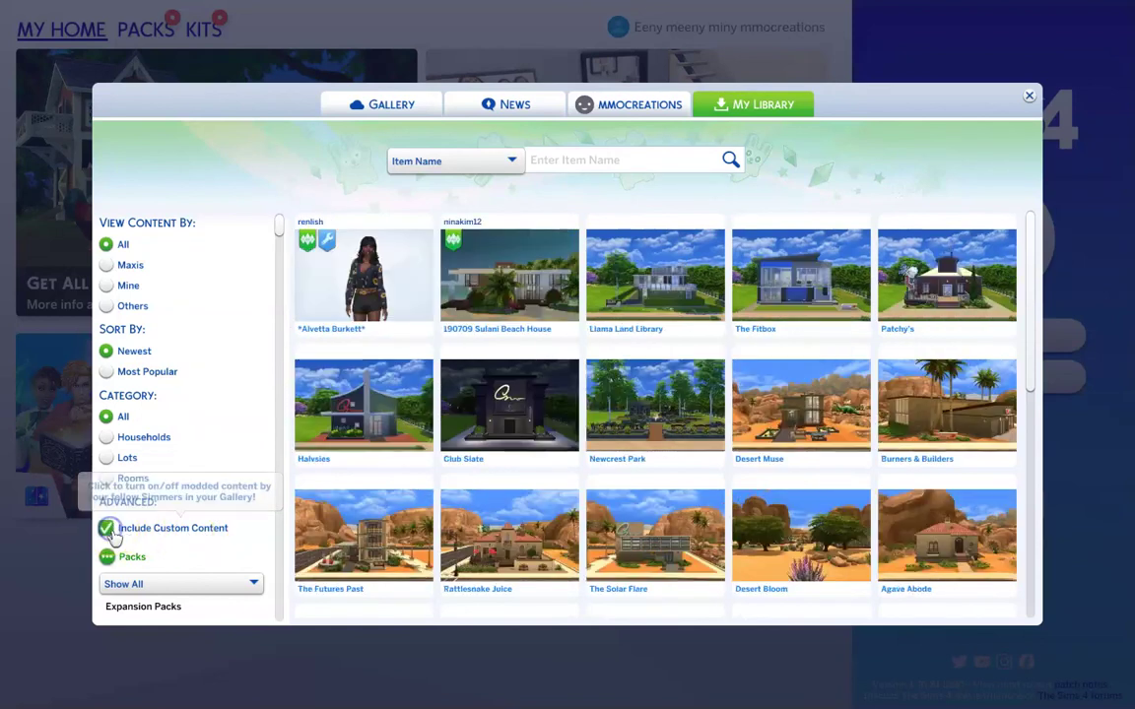
Step: View the downloaded custom household's details, previewing both the individual Sim and the whole household, and return to My Library
click(365, 296)
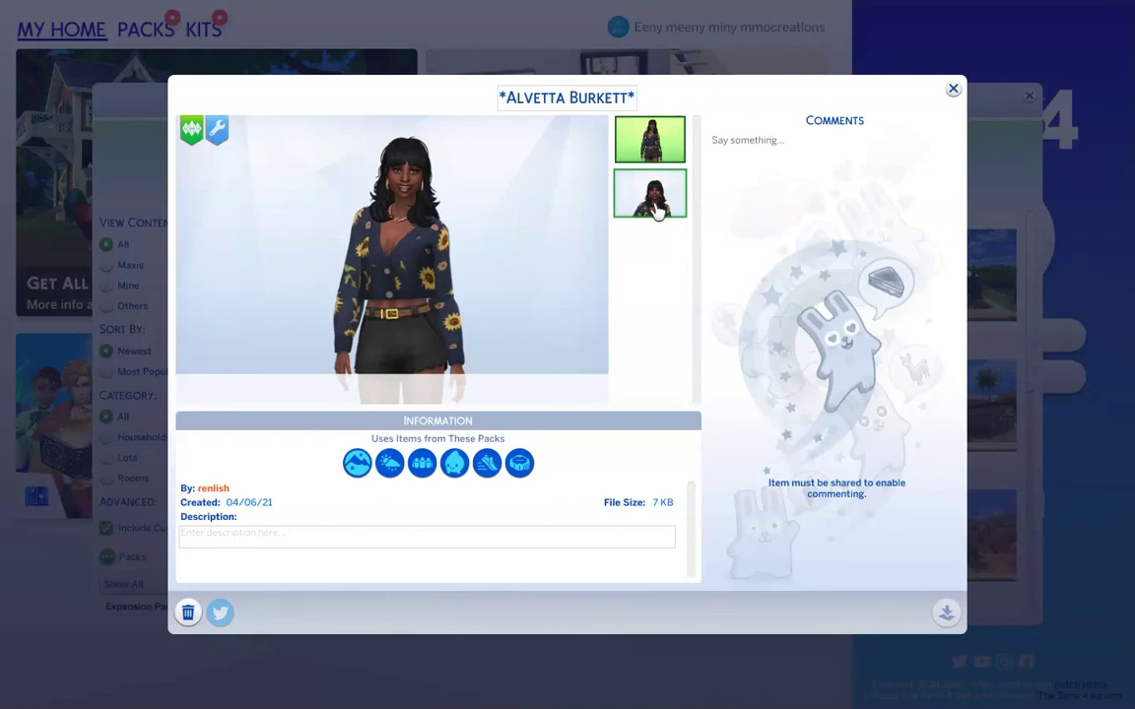
click(654, 150)
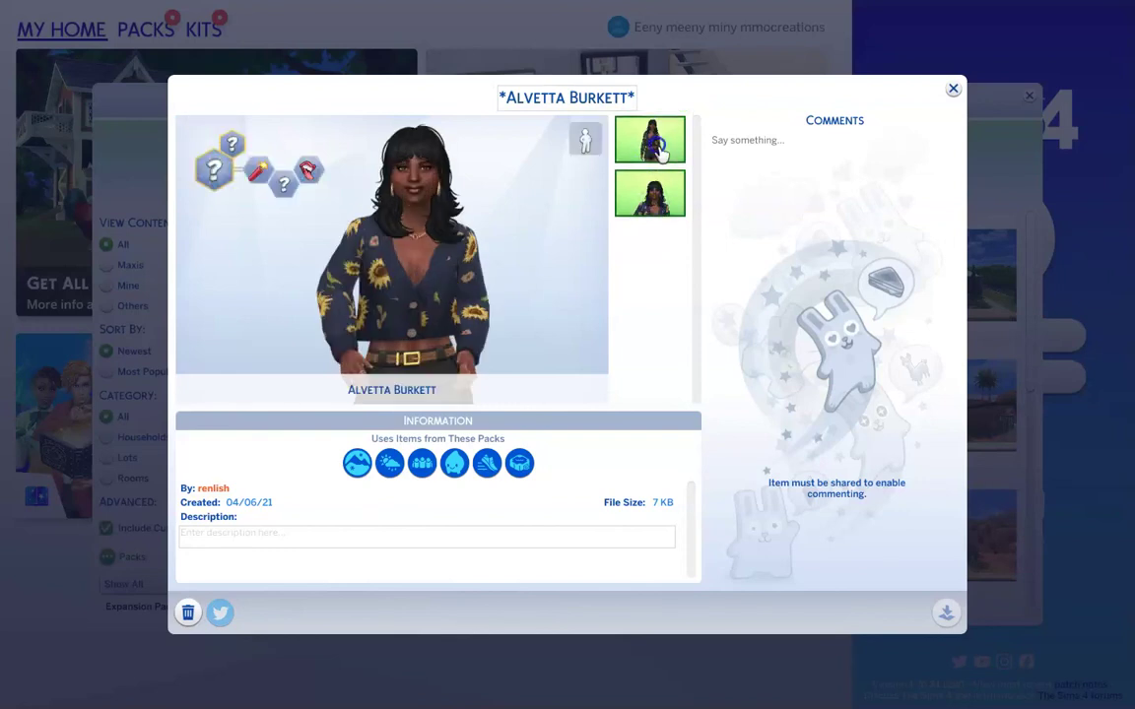
click(650, 193)
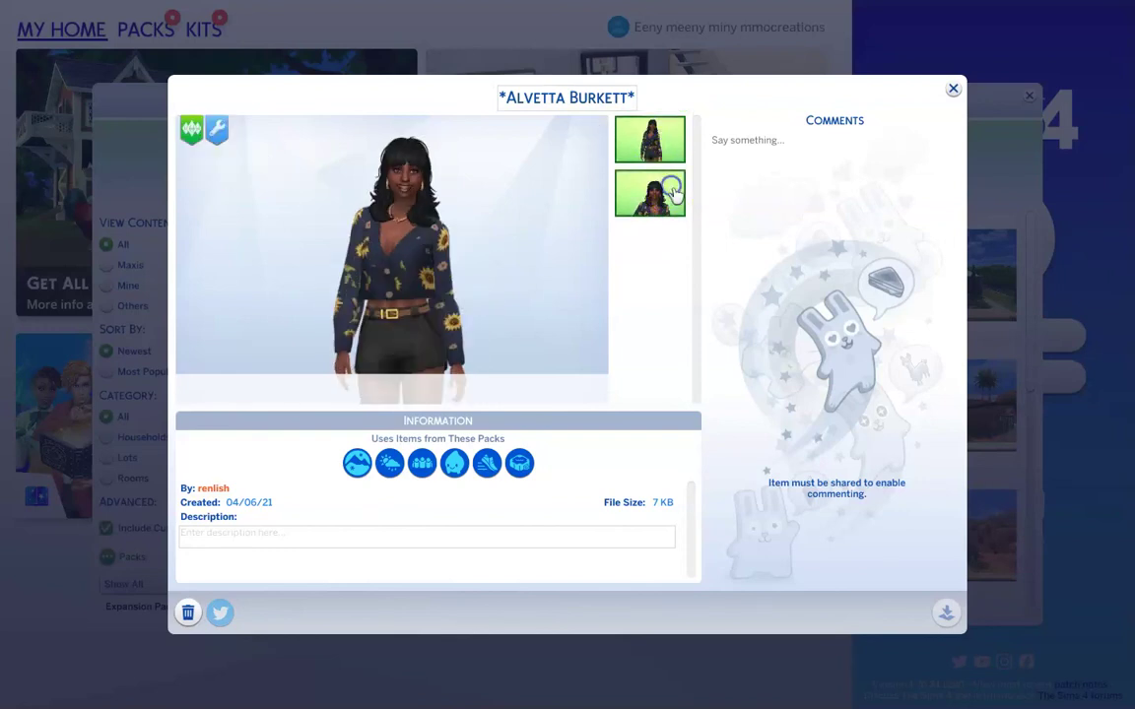
click(954, 90)
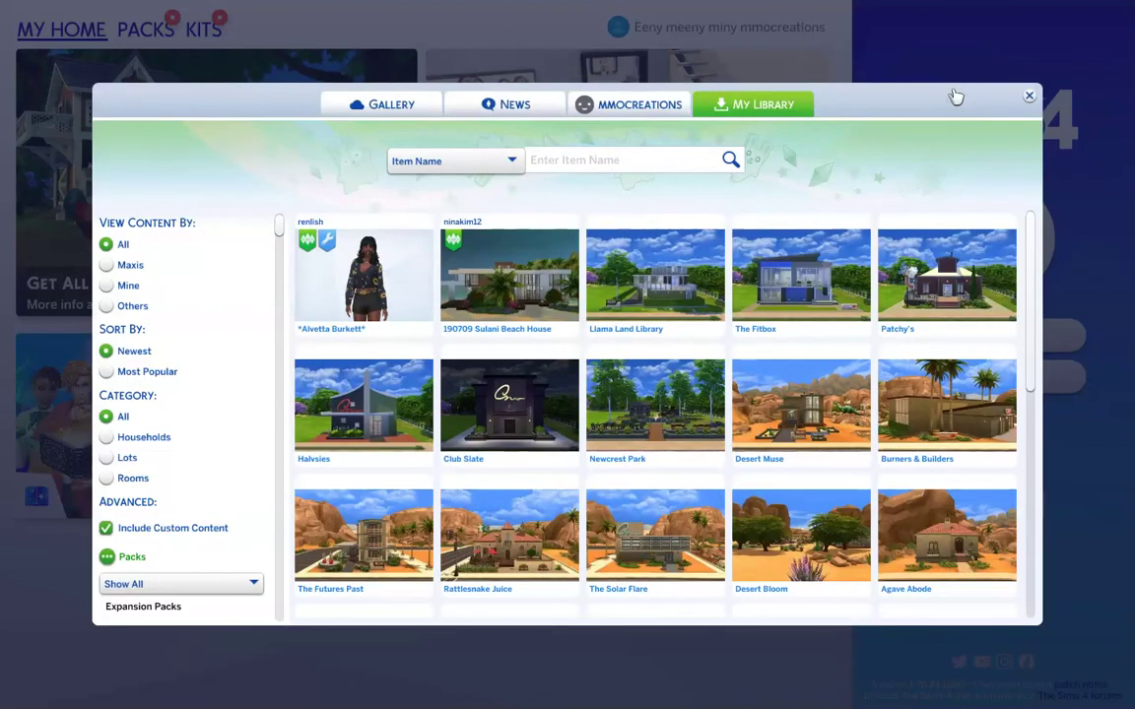